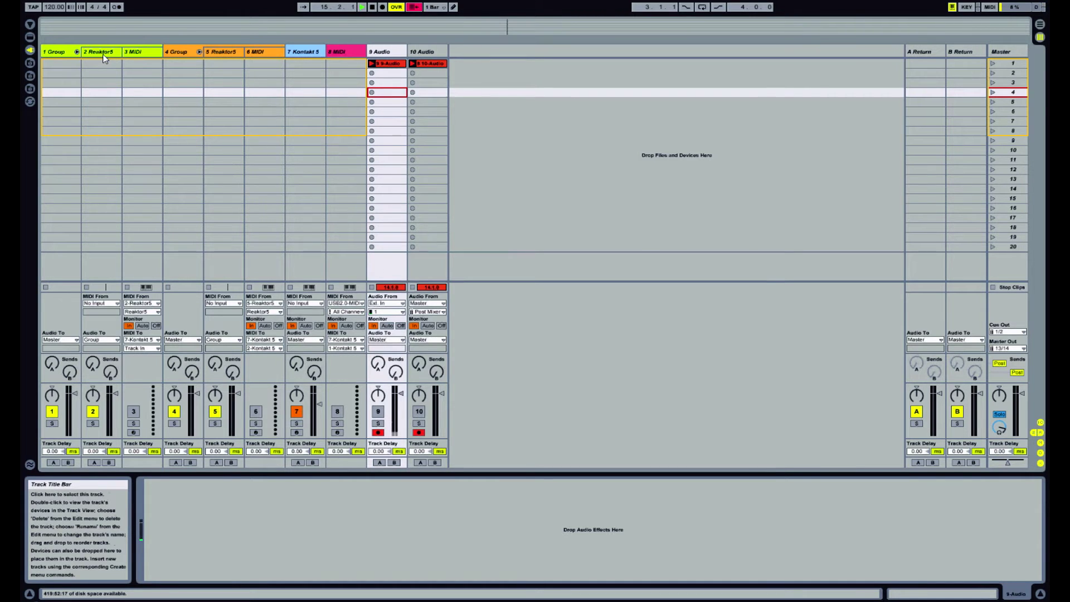
Open the 2-Reaktor5 plugin showing sequencers sqp 1 and sqp 2, after briefly checking Kontakt 5.
{"action": "left_click", "coordinate": [102, 54]}
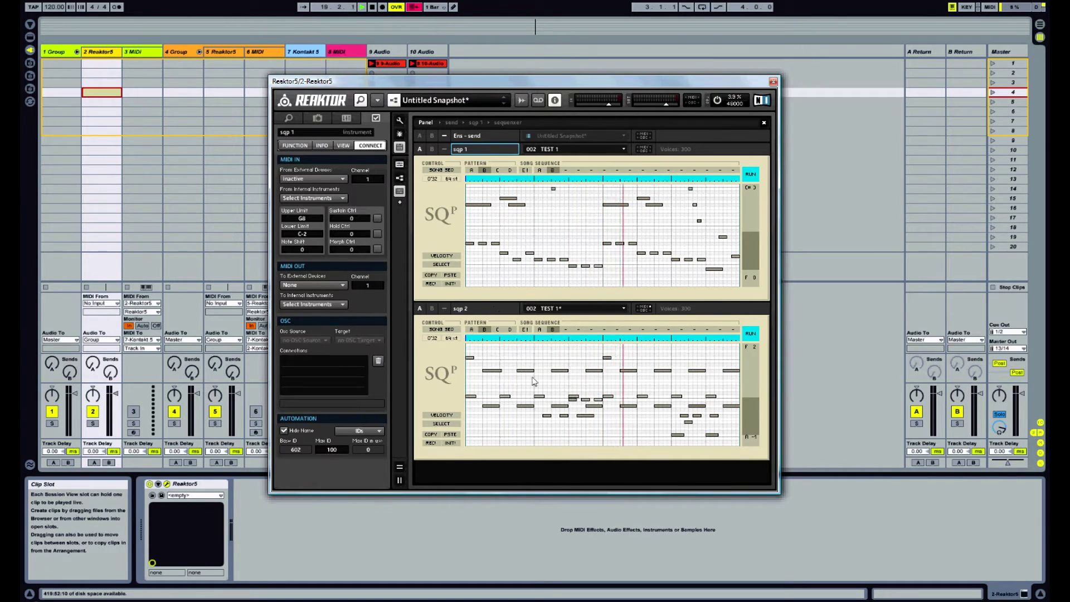
{"action": "left_click", "coordinate": [312, 56]}
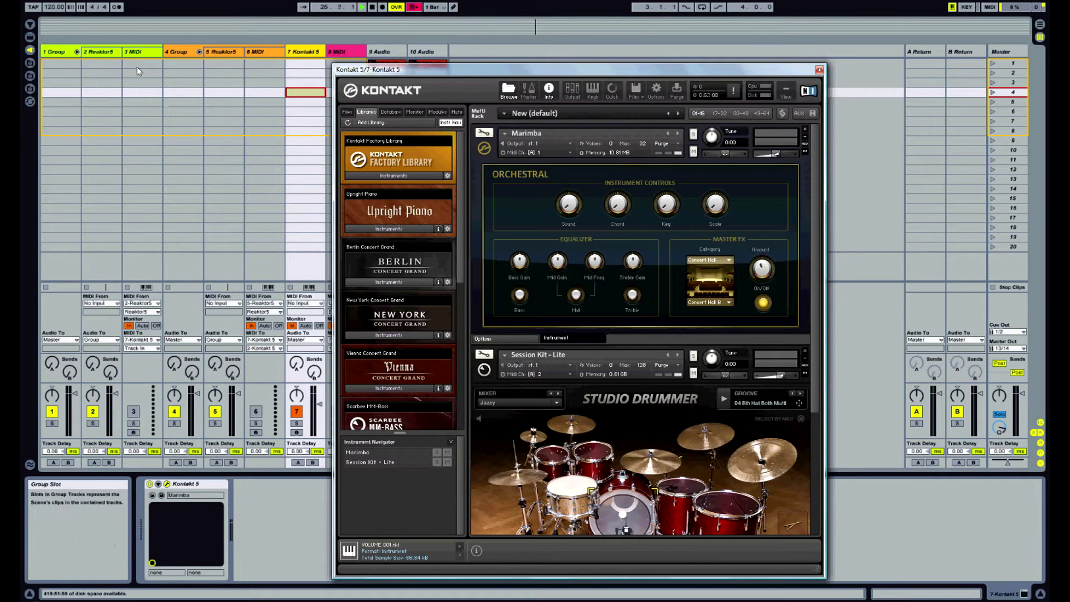
{"action": "left_click", "coordinate": [101, 92]}
{"action": "left_click_drag", "start_coordinate": [419, 87], "coordinate": [430, 84]}
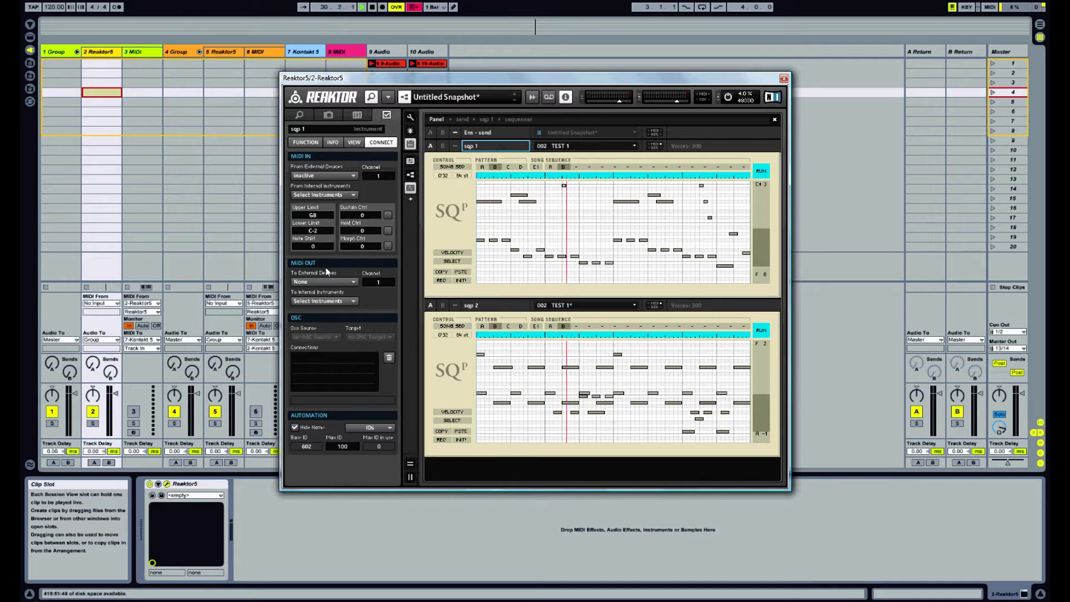
Route sqp 2's external MIDI output to 'plugin' on channel 2, closing the window via track 3 MIDI.
{"action": "left_click", "coordinate": [334, 282]}
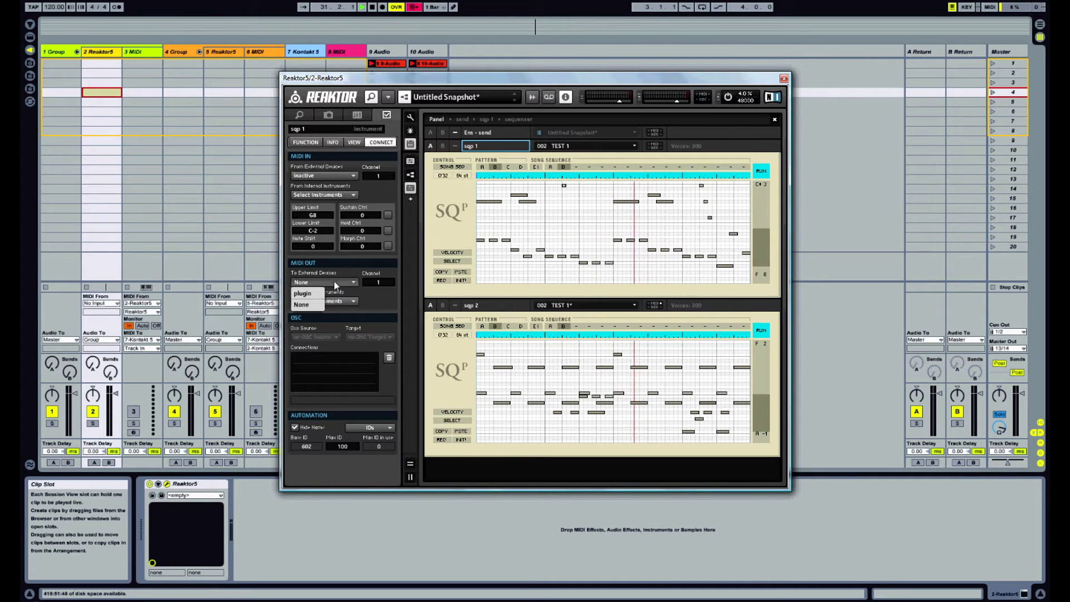
{"action": "left_click", "coordinate": [301, 305]}
{"action": "left_click", "coordinate": [495, 304]}
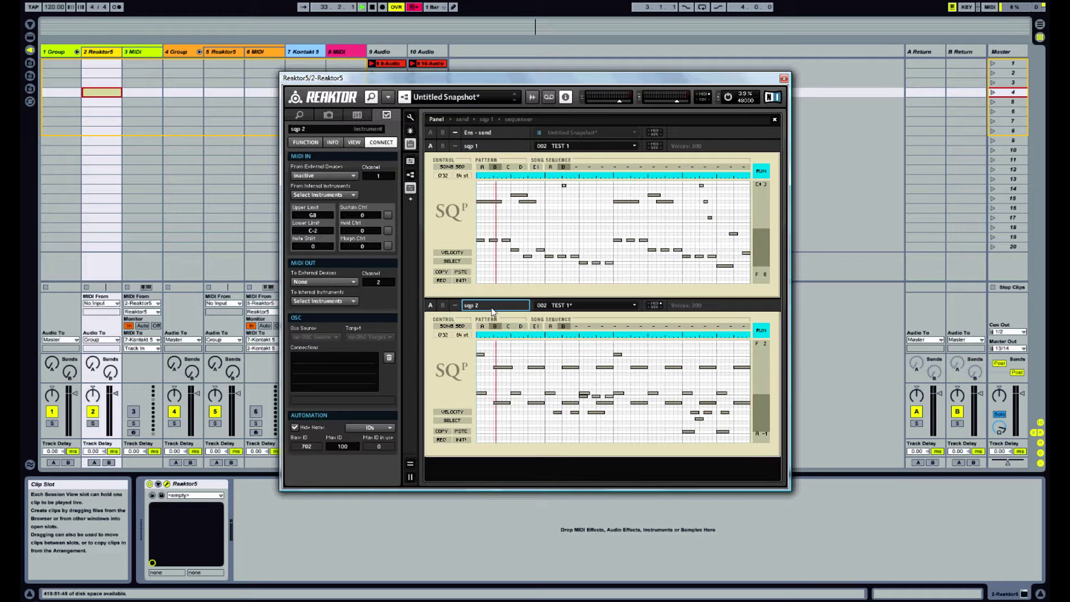
{"action": "left_click", "coordinate": [353, 281]}
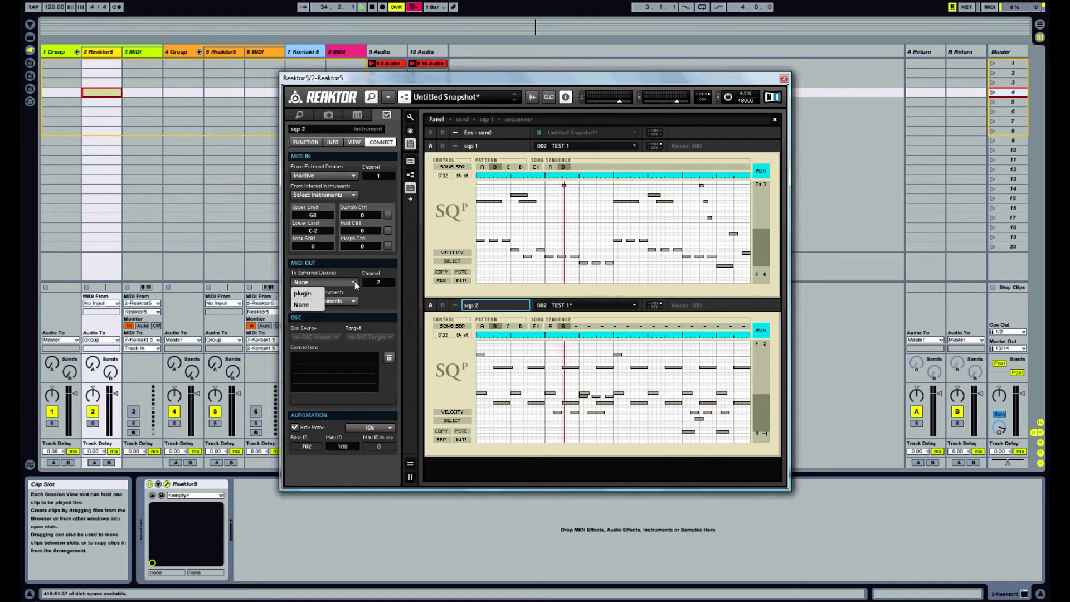
{"action": "left_click", "coordinate": [303, 293]}
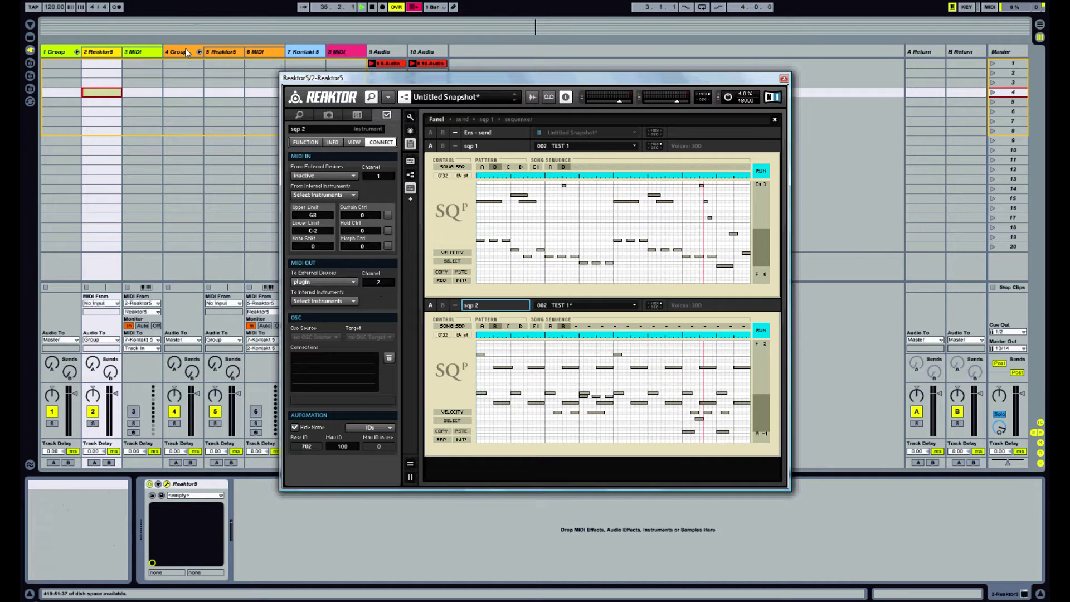
{"action": "left_click", "coordinate": [140, 56]}
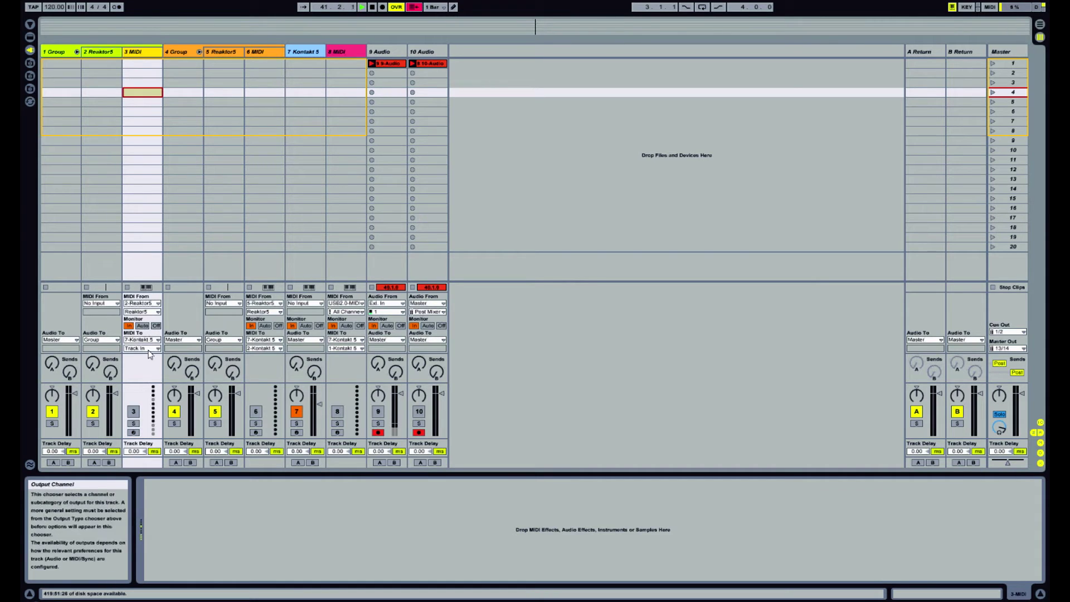
Switch track 3 MIDI on to check the Kontakt 5 drum kit, then off, and reopen 2-Reaktor5.
{"action": "left_click", "coordinate": [133, 412]}
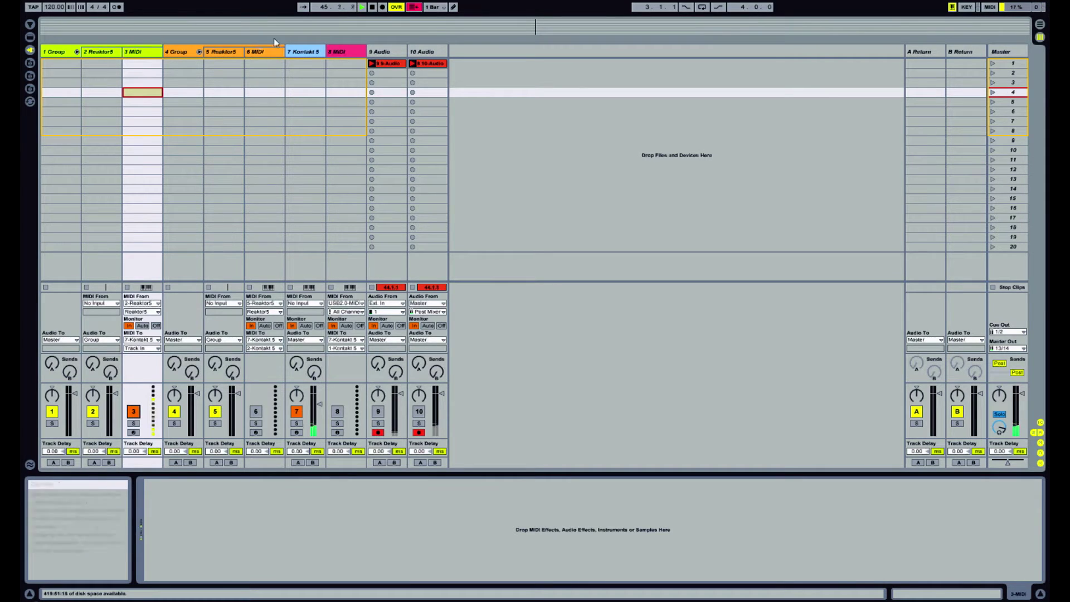
{"action": "double_click", "coordinate": [300, 51]}
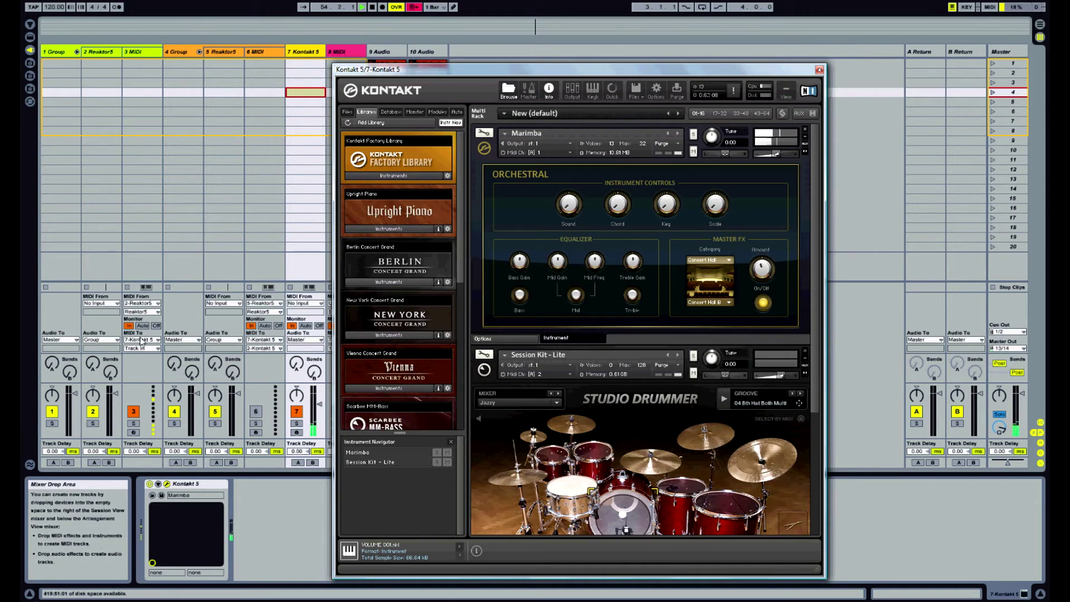
{"action": "left_click", "coordinate": [132, 413]}
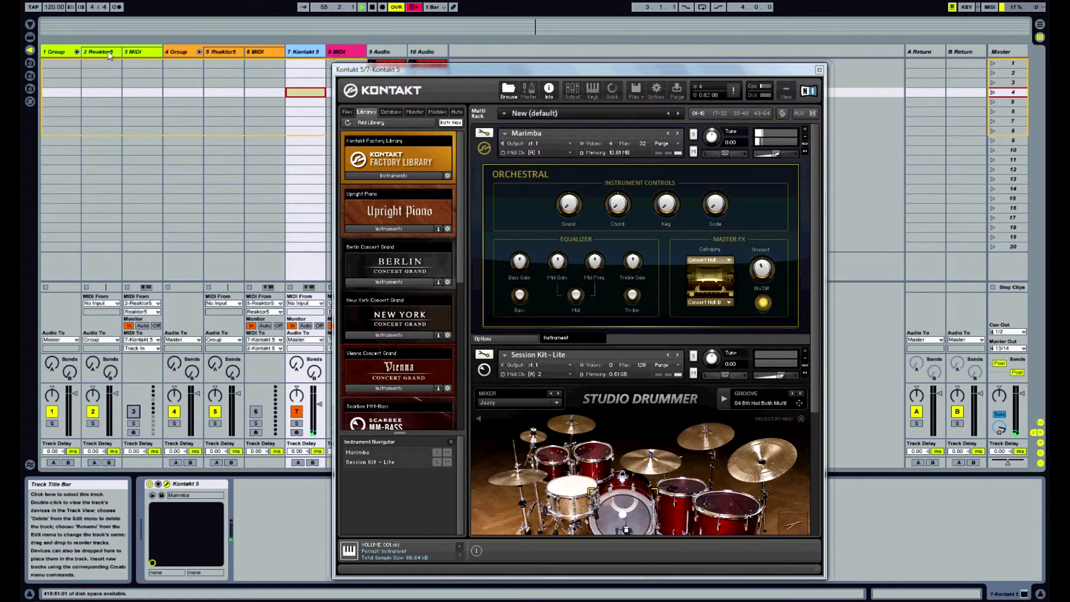
{"action": "left_click", "coordinate": [109, 55]}
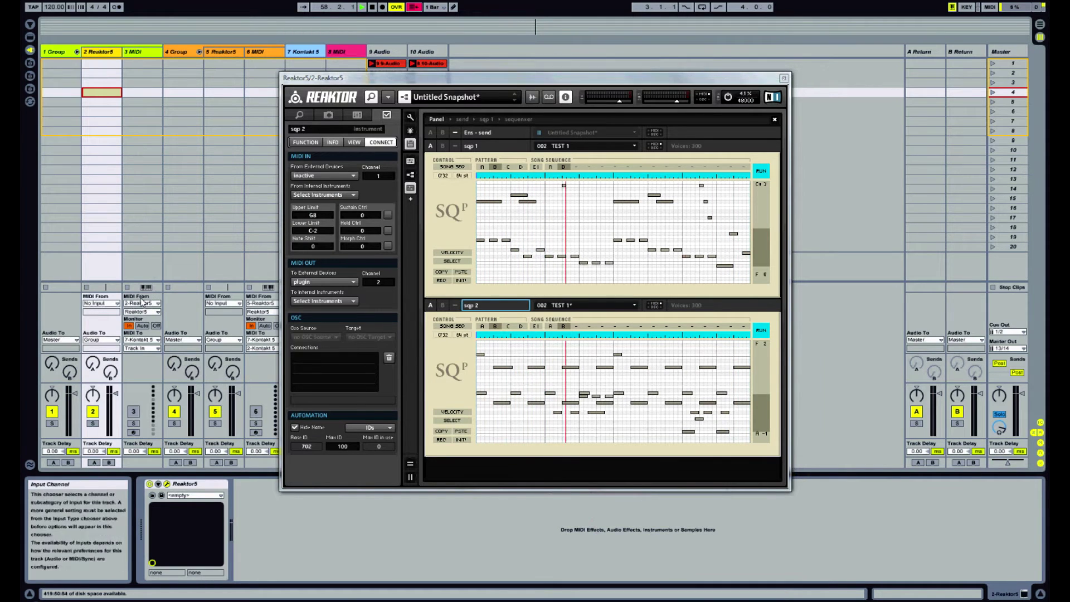
{"action": "left_click", "coordinate": [142, 311]}
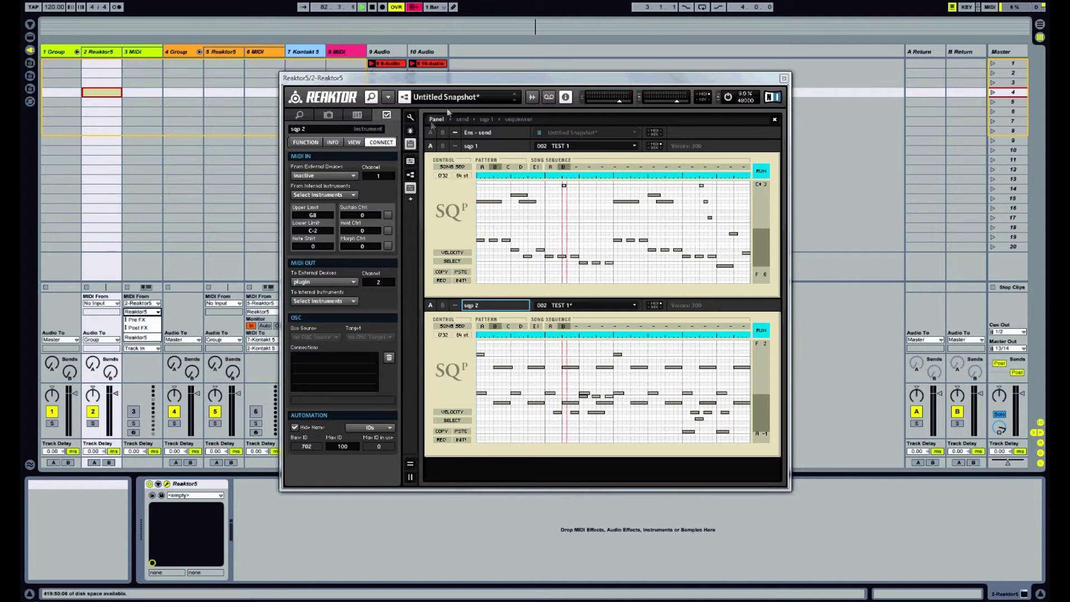
{"action": "left_click", "coordinate": [388, 97]}
Activate OSC in Reaktor's settings and add a new OSC send target named Channel2.
{"action": "mouse_move", "coordinate": [392, 110]}
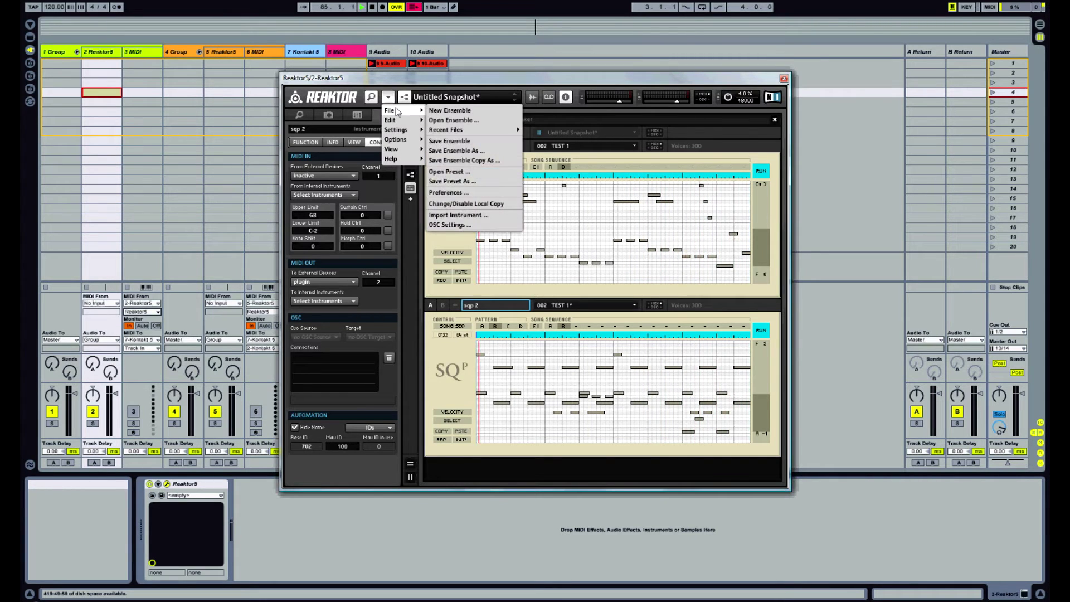
{"action": "left_click", "coordinate": [465, 225]}
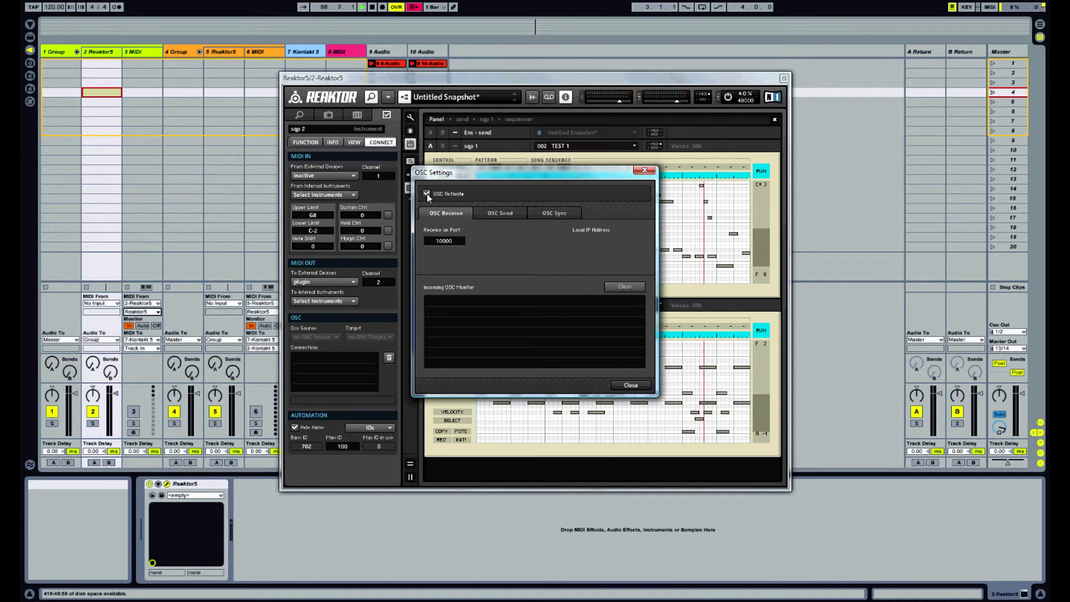
{"action": "left_click", "coordinate": [495, 216]}
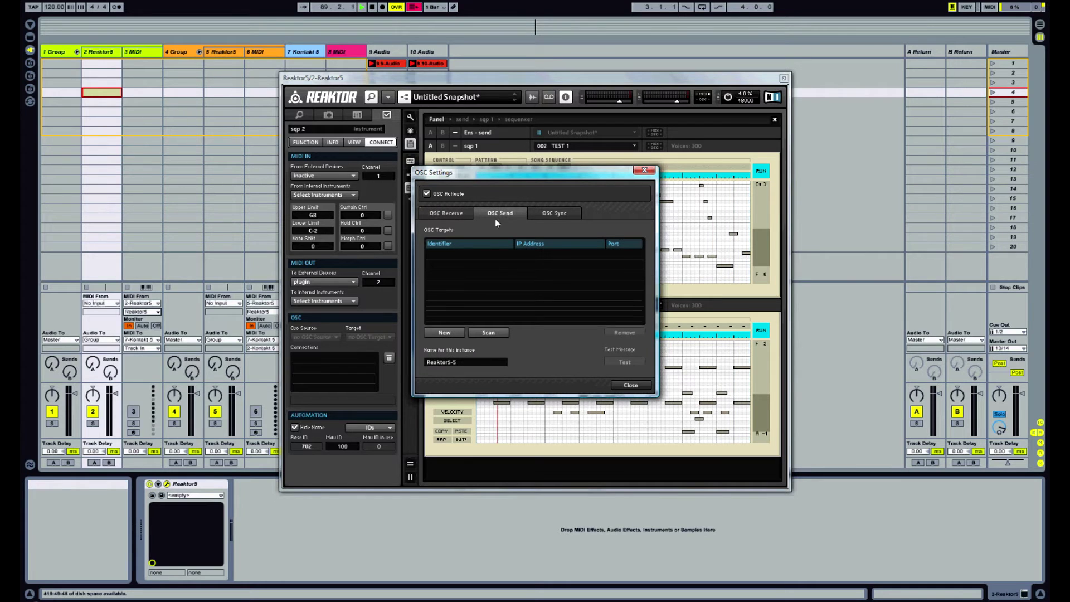
{"action": "left_click", "coordinate": [445, 332]}
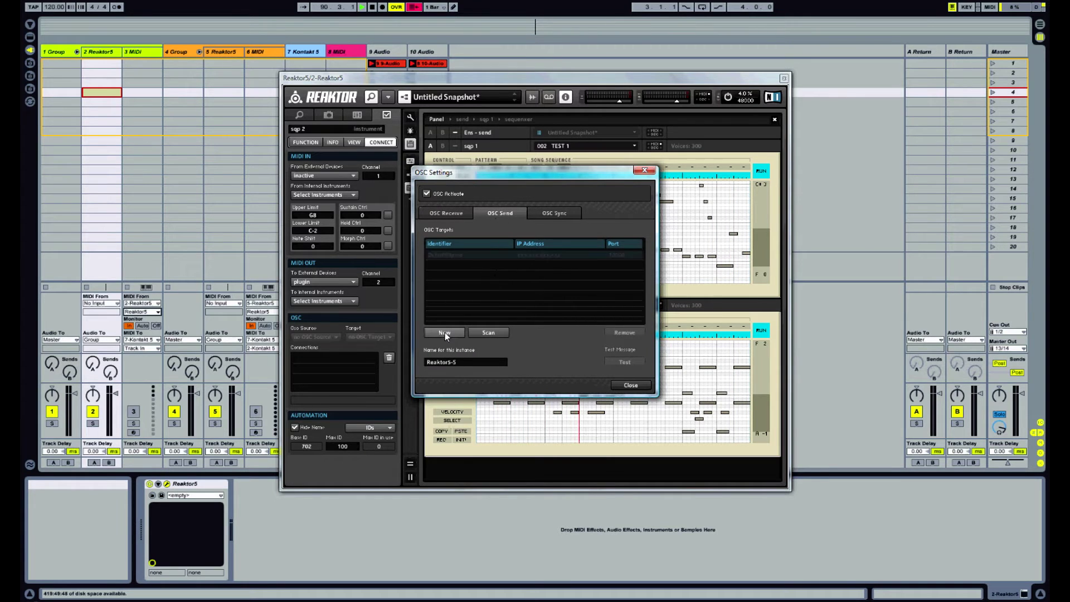
{"action": "double_click", "coordinate": [461, 256]}
{"action": "type", "text": "Chan"}
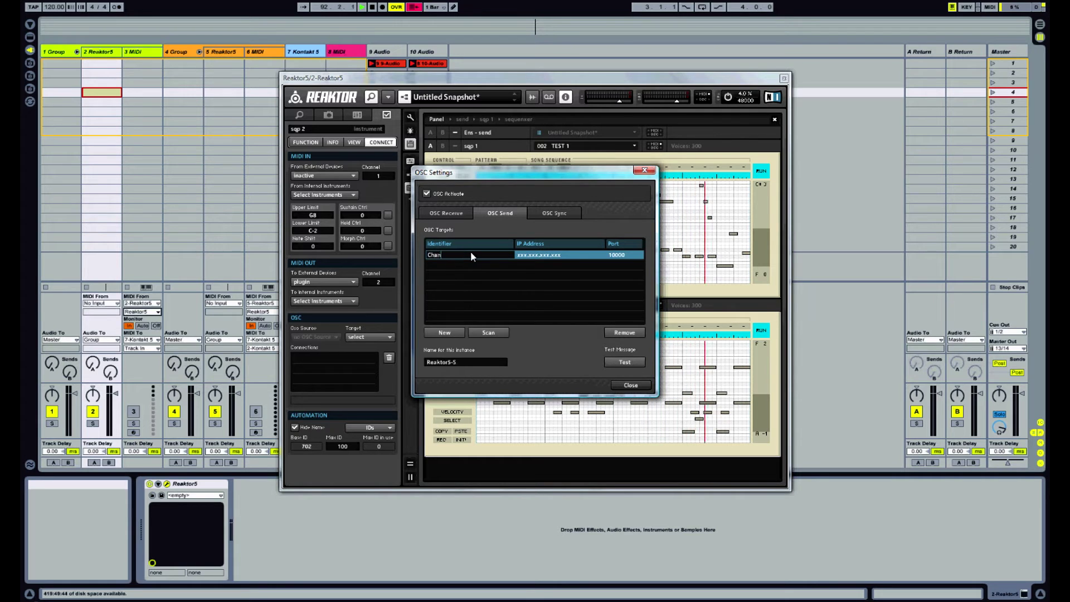
{"action": "type", "text": "nel2"}
{"action": "left_click", "coordinate": [521, 256]}
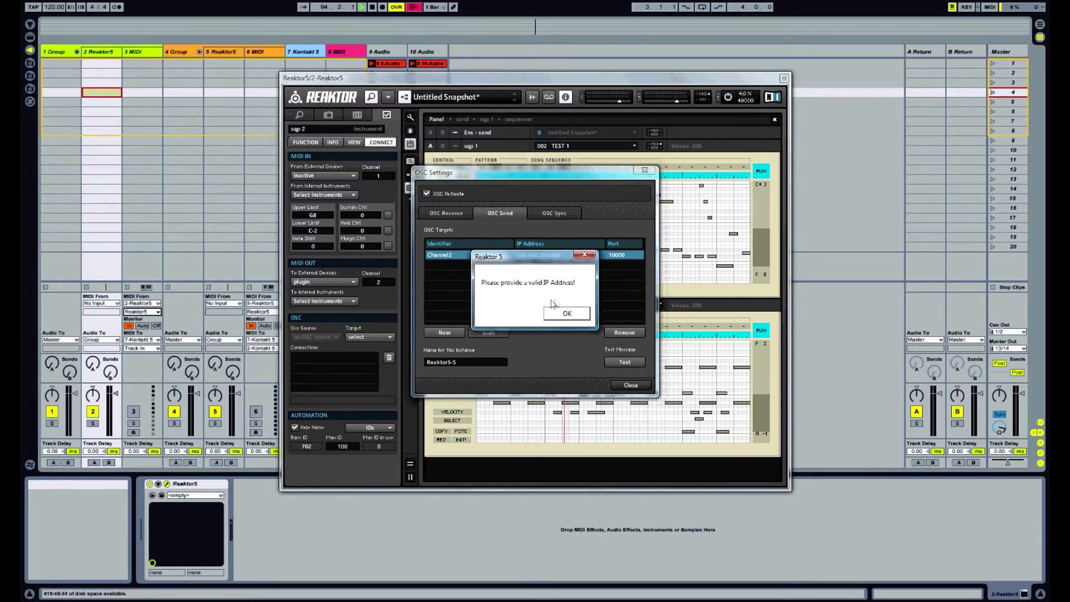
{"action": "key", "text": "Return"}
Give the Channel2 target IP 127.0.0.1 and port 10002, then close the OSC settings.
{"action": "left_click", "coordinate": [534, 255]}
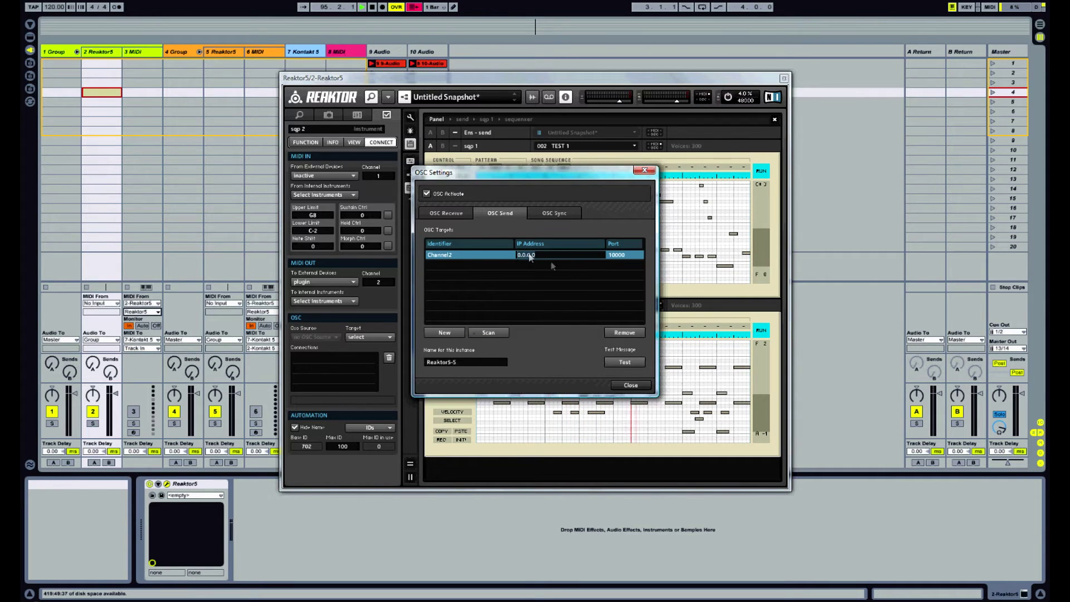
{"action": "type", "text": "127.0.0.1"}
{"action": "left_click", "coordinate": [537, 264]}
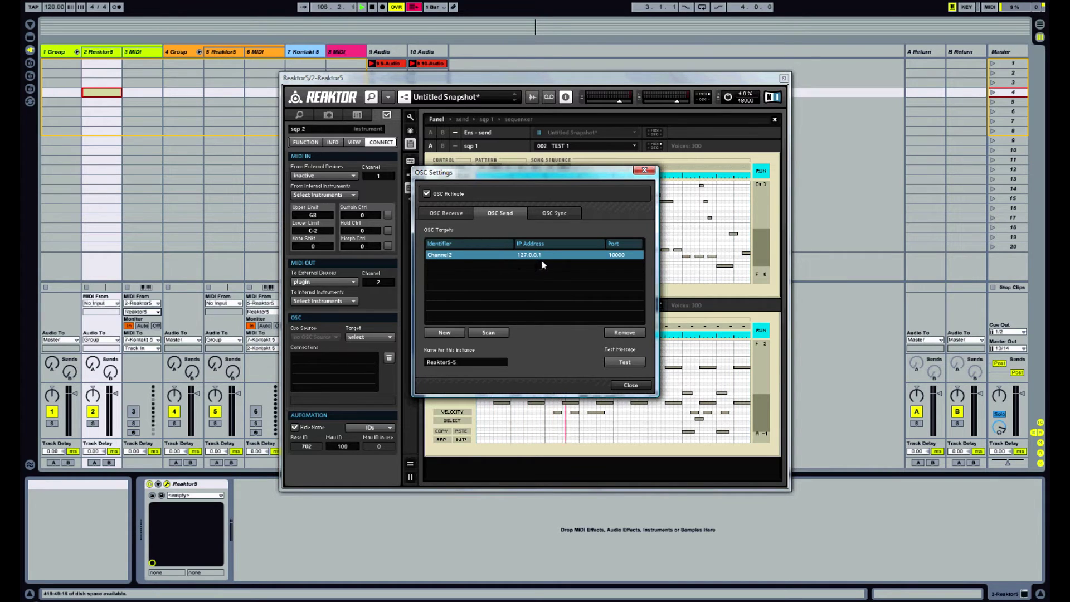
{"action": "double_click", "coordinate": [616, 256]}
{"action": "key", "text": "BackSpace"}
{"action": "type", "text": "2"}
{"action": "key", "text": "Return"}
{"action": "left_click", "coordinate": [624, 385]}
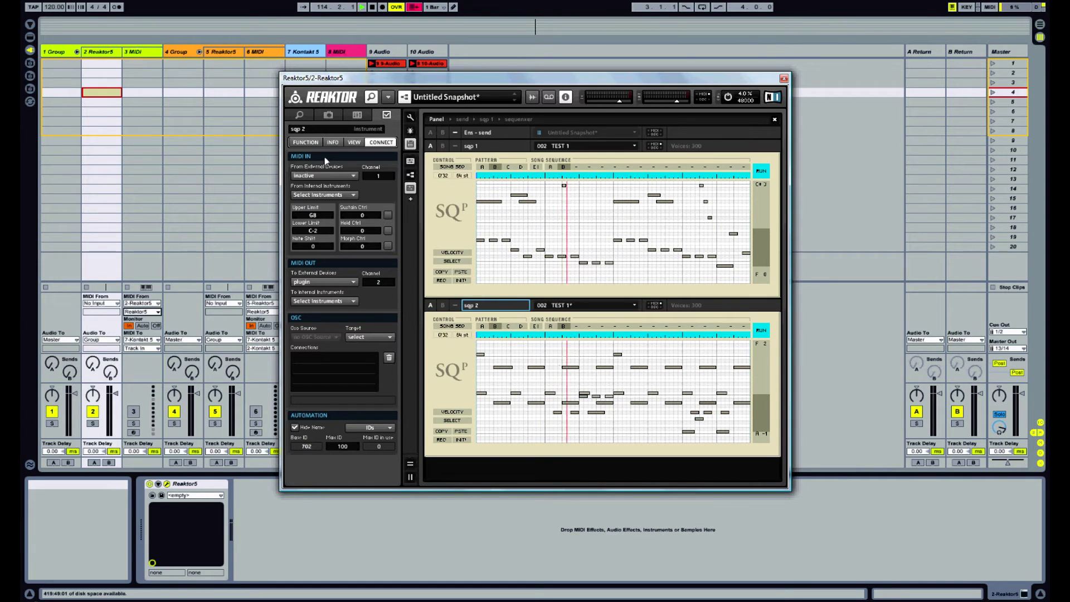
Turn OSC on for the receiving Reaktor on track 5 and review its receive port settings.
{"action": "left_click", "coordinate": [219, 51]}
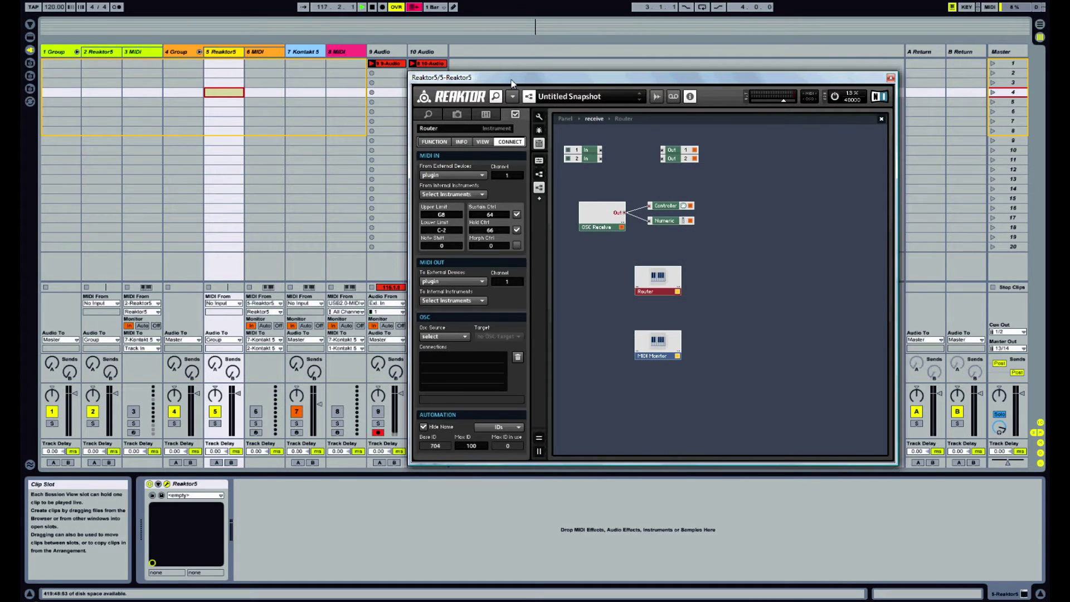
{"action": "left_click", "coordinate": [512, 97]}
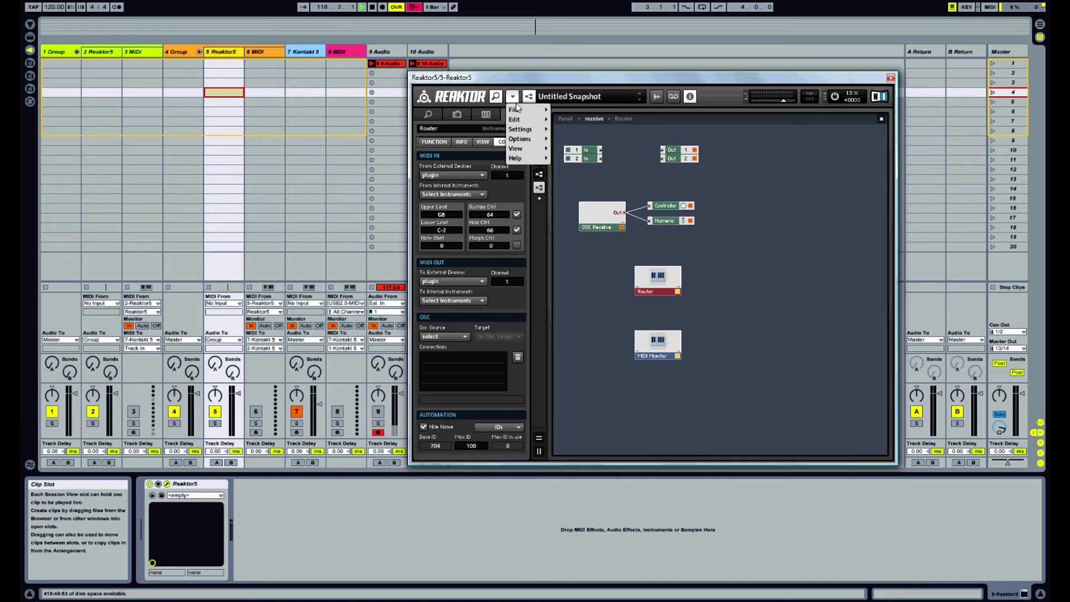
{"action": "mouse_move", "coordinate": [517, 109]}
{"action": "left_click", "coordinate": [599, 220]}
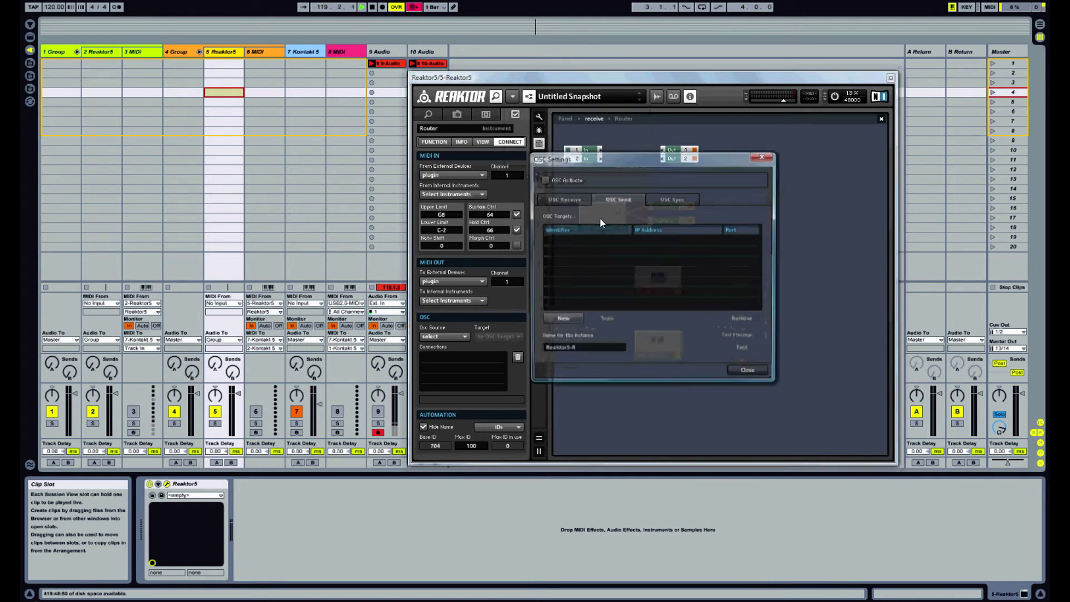
{"action": "left_click", "coordinate": [545, 180]}
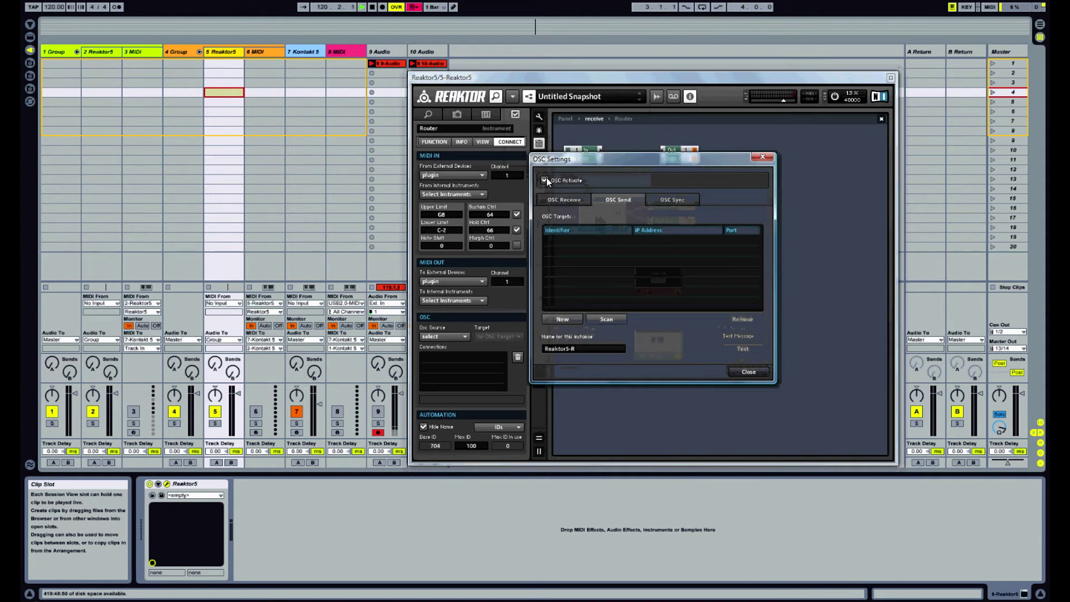
{"action": "left_click", "coordinate": [574, 200]}
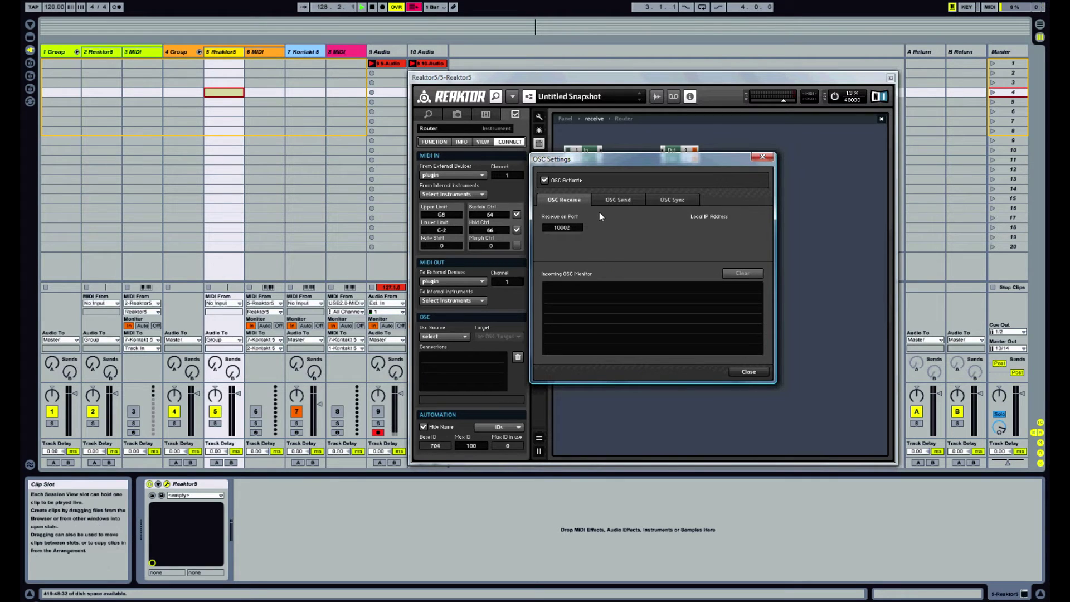
{"action": "left_click", "coordinate": [748, 372]}
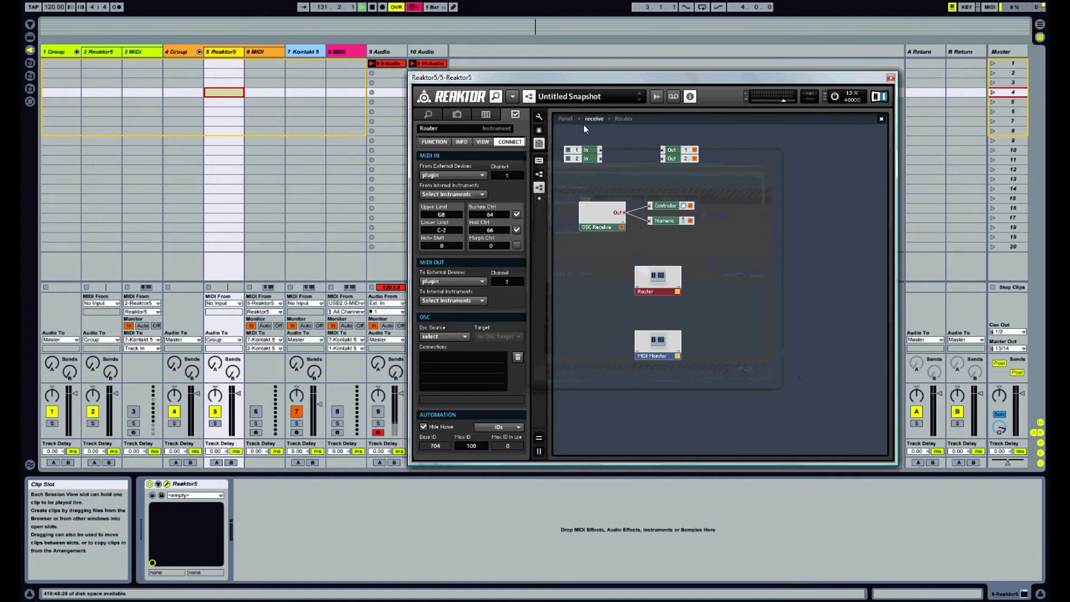
Check the receiving panel's OSC Source list without changes, then open the 2-Reaktor5 sequencer instance.
{"action": "left_click", "coordinate": [566, 118]}
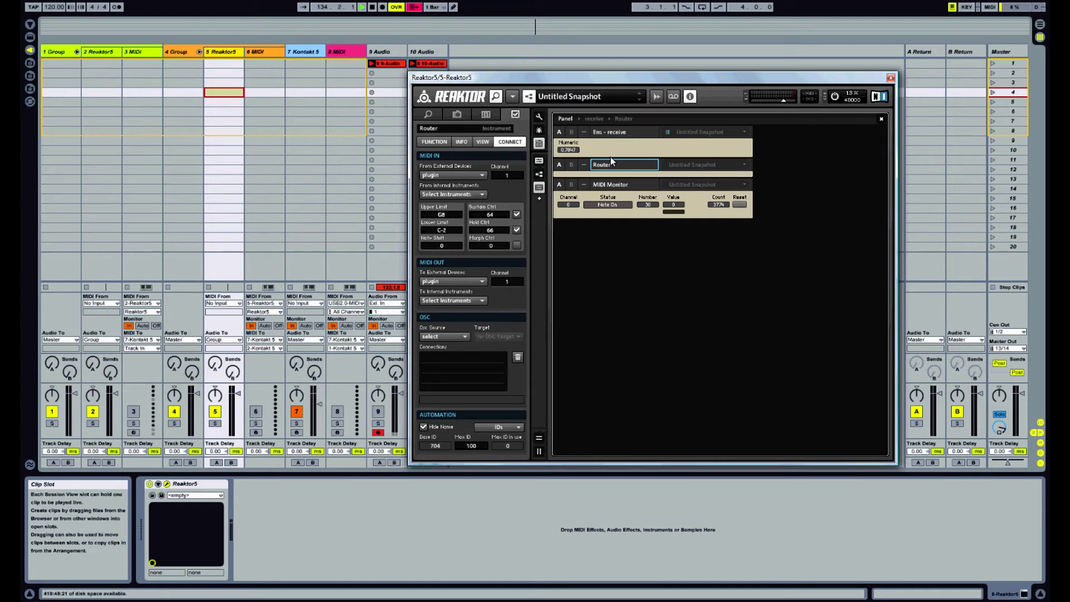
{"action": "left_click", "coordinate": [455, 336]}
{"action": "left_click", "coordinate": [456, 335]}
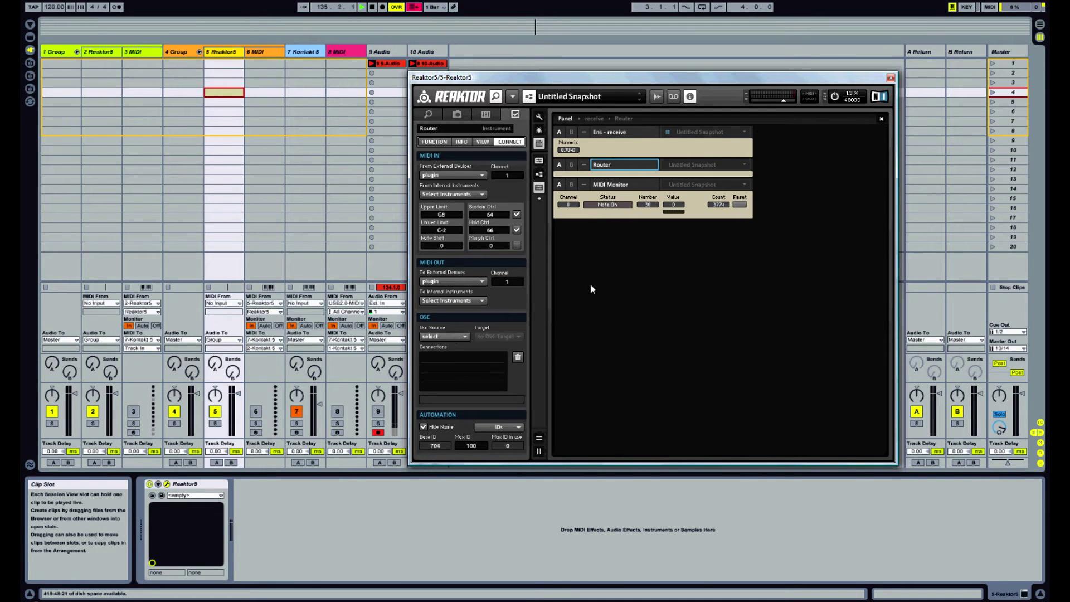
{"action": "left_click", "coordinate": [101, 51]}
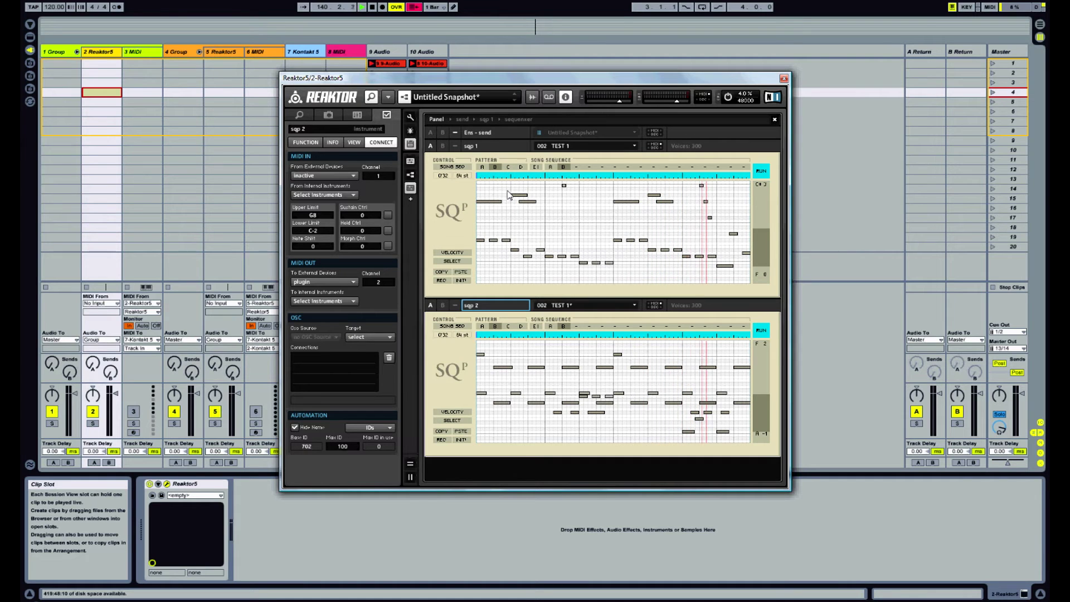
Set sqp 2's To External Devices MIDI output to None after inspecting both sequencers.
{"action": "left_click", "coordinate": [477, 146]}
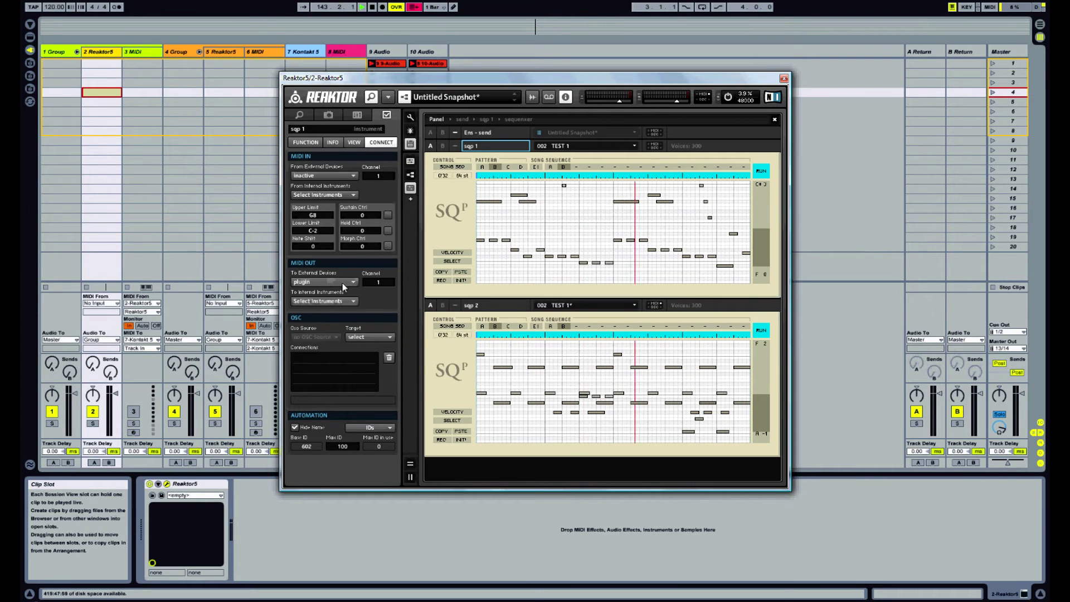
{"action": "left_click", "coordinate": [477, 306]}
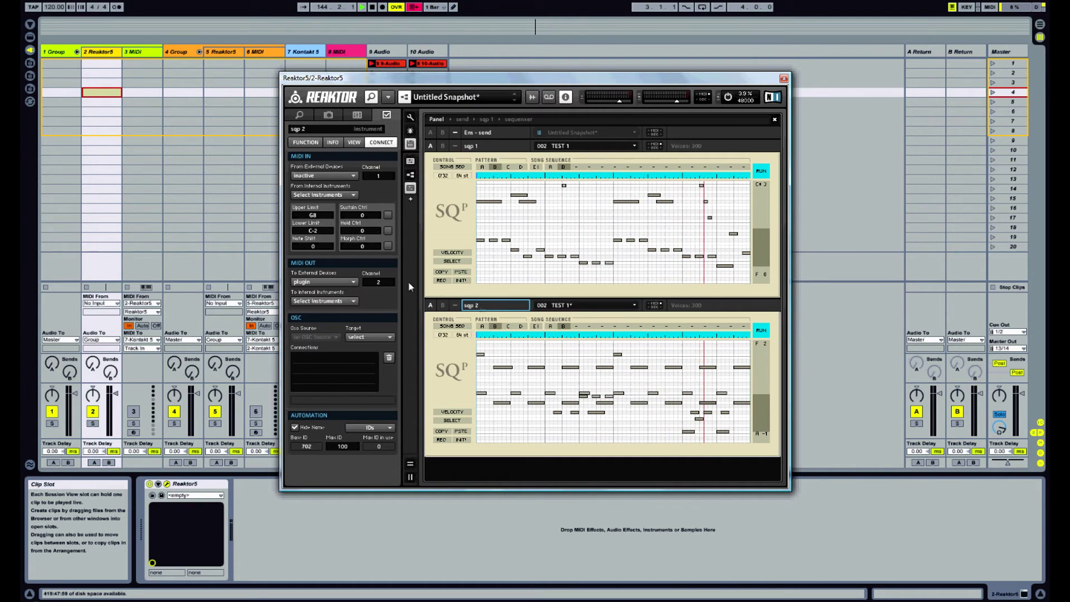
{"action": "left_click", "coordinate": [352, 283]}
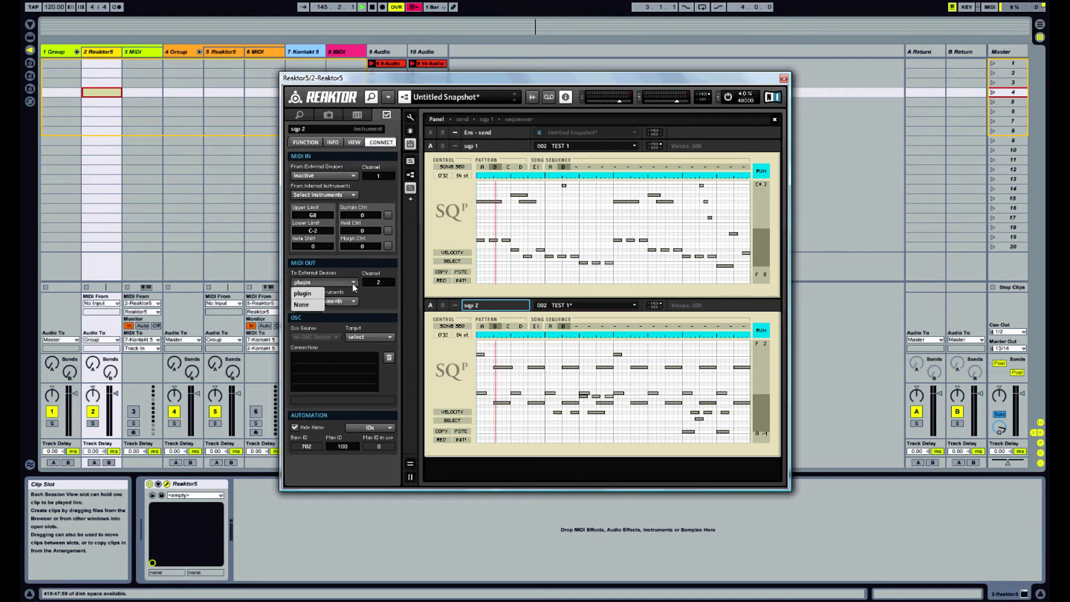
{"action": "left_click", "coordinate": [315, 306]}
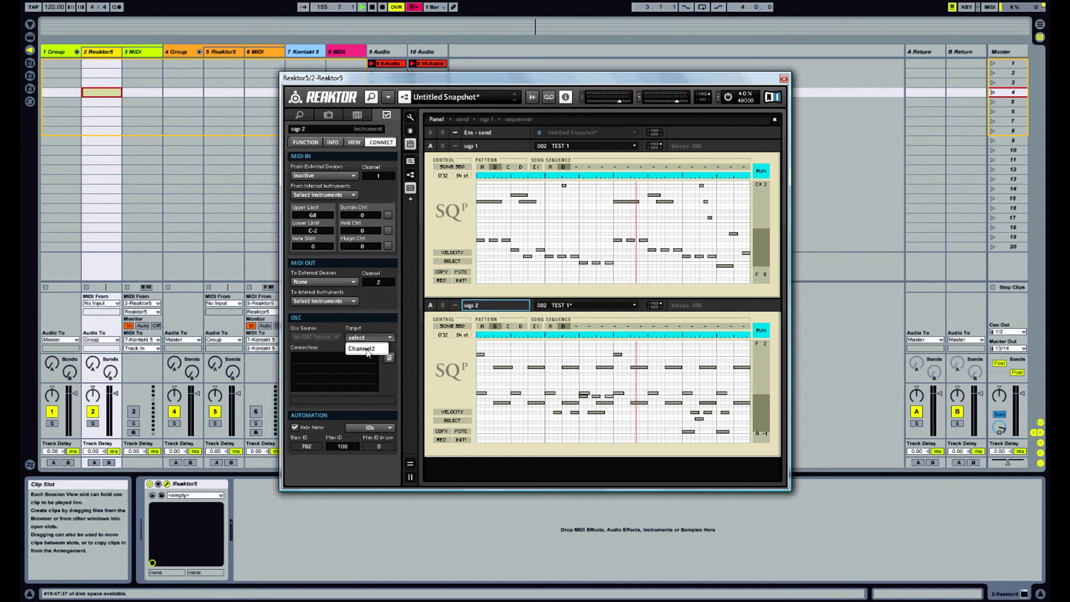
Pick Channel2 as sqp 2's OSC target in the CONNECT tab.
{"action": "left_click", "coordinate": [363, 349]}
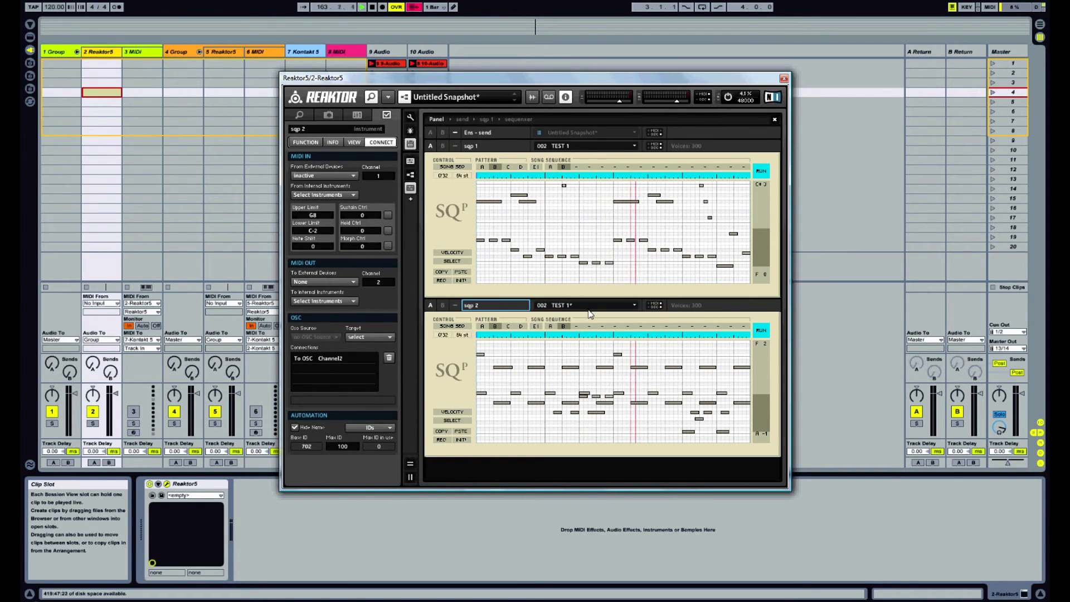
In the track 5 receiving Reaktor, set the Router's Osc Source to /sqp_2.
{"action": "left_click", "coordinate": [219, 54]}
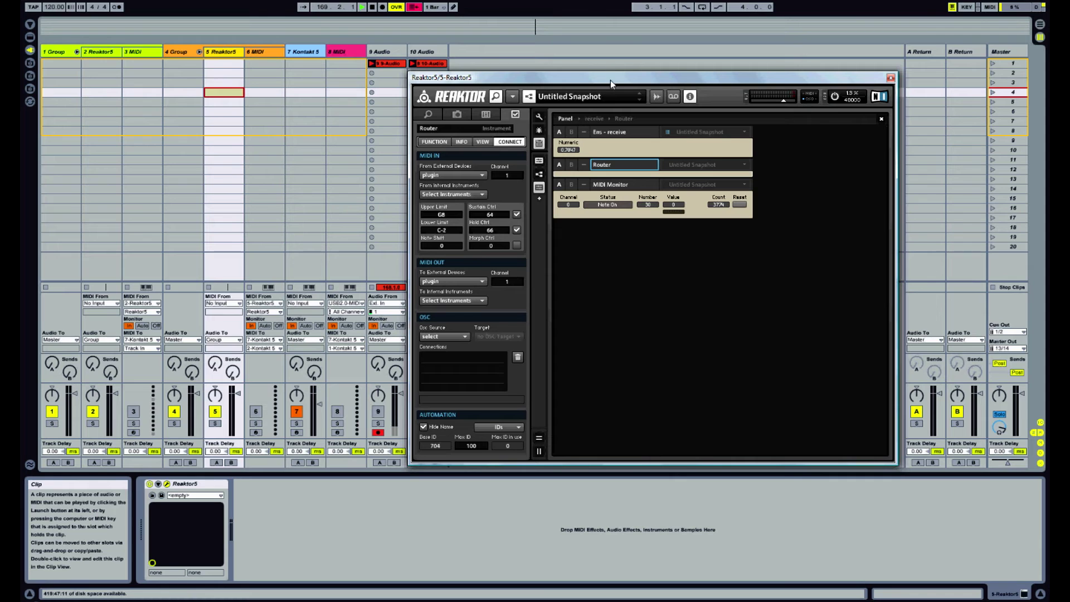
{"action": "left_click_drag", "start_coordinate": [610, 80], "coordinate": [604, 88]}
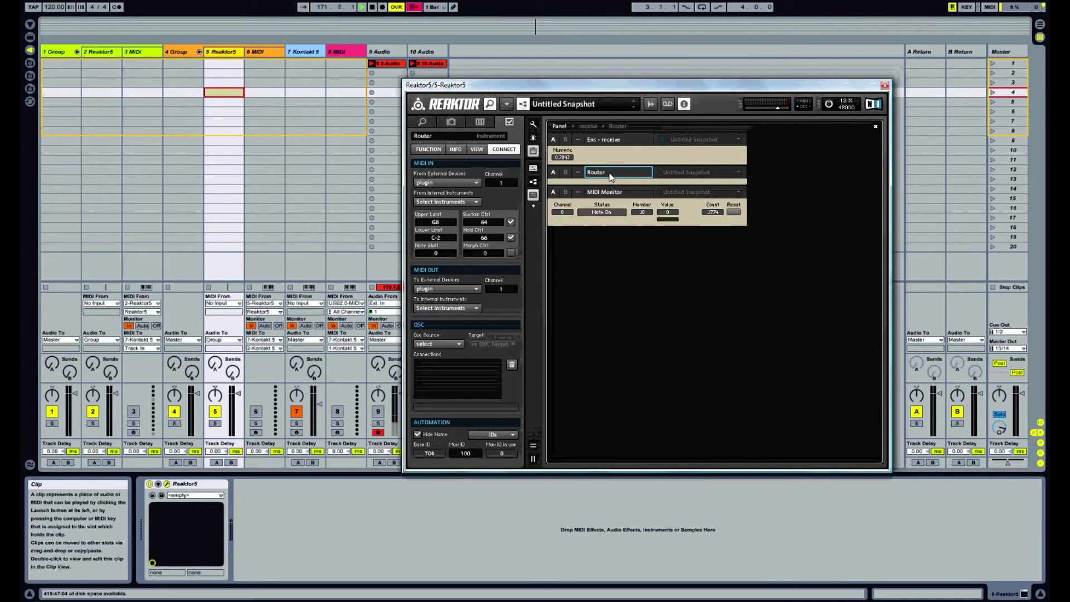
{"action": "left_click", "coordinate": [449, 345]}
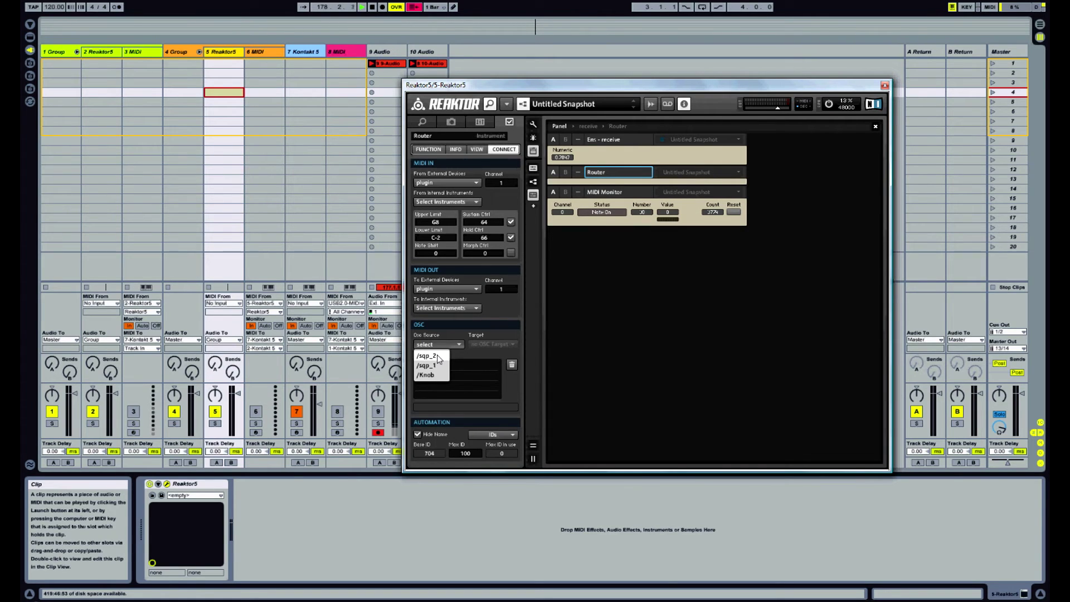
{"action": "left_click", "coordinate": [438, 358]}
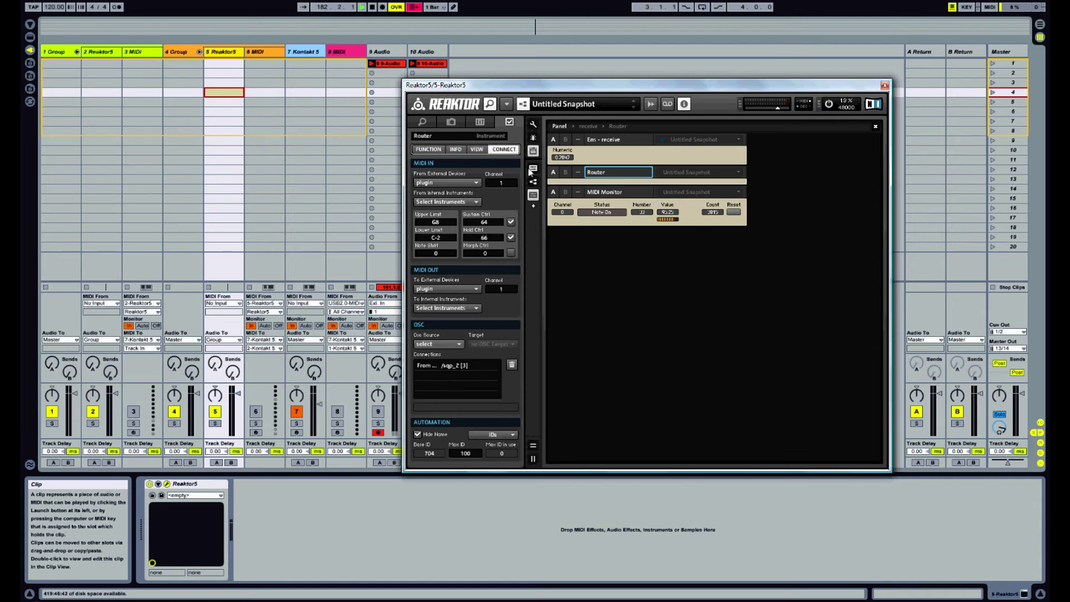
{"action": "right_click", "coordinate": [599, 173]}
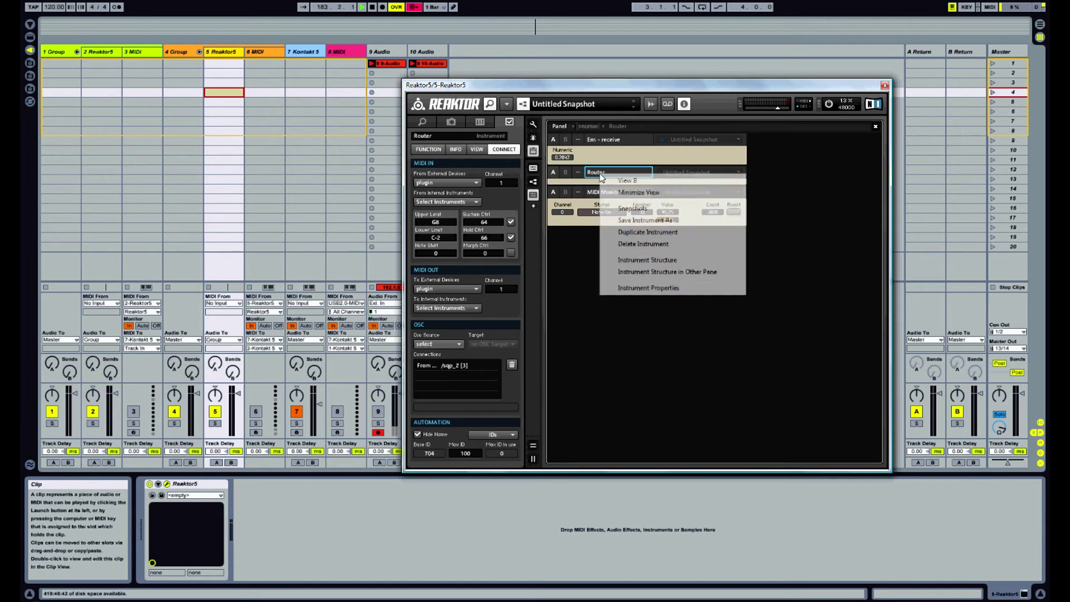
{"action": "left_click", "coordinate": [656, 260]}
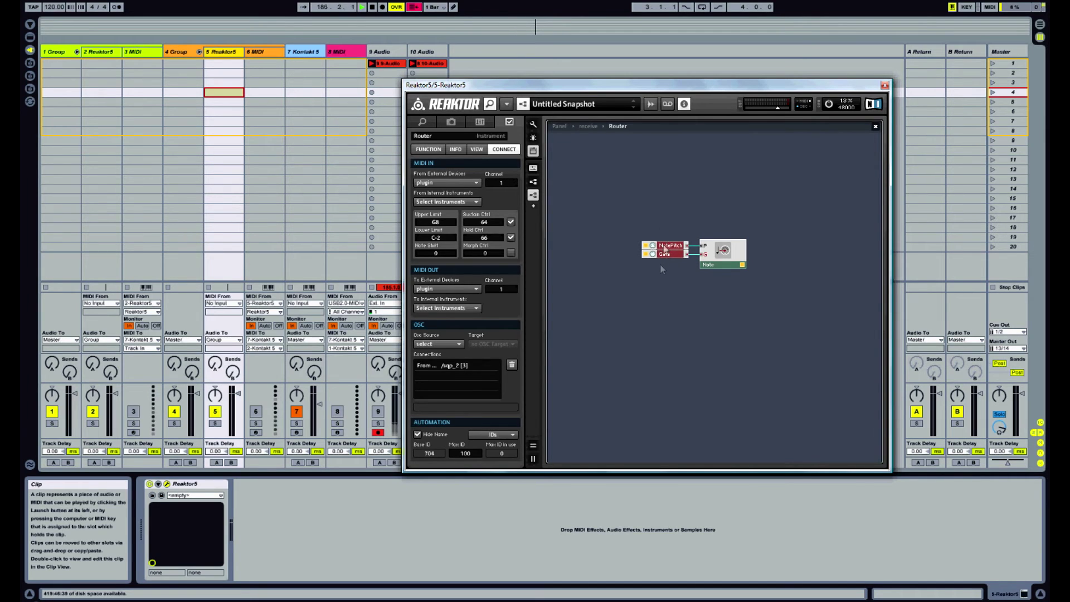
{"action": "left_click", "coordinate": [724, 252]}
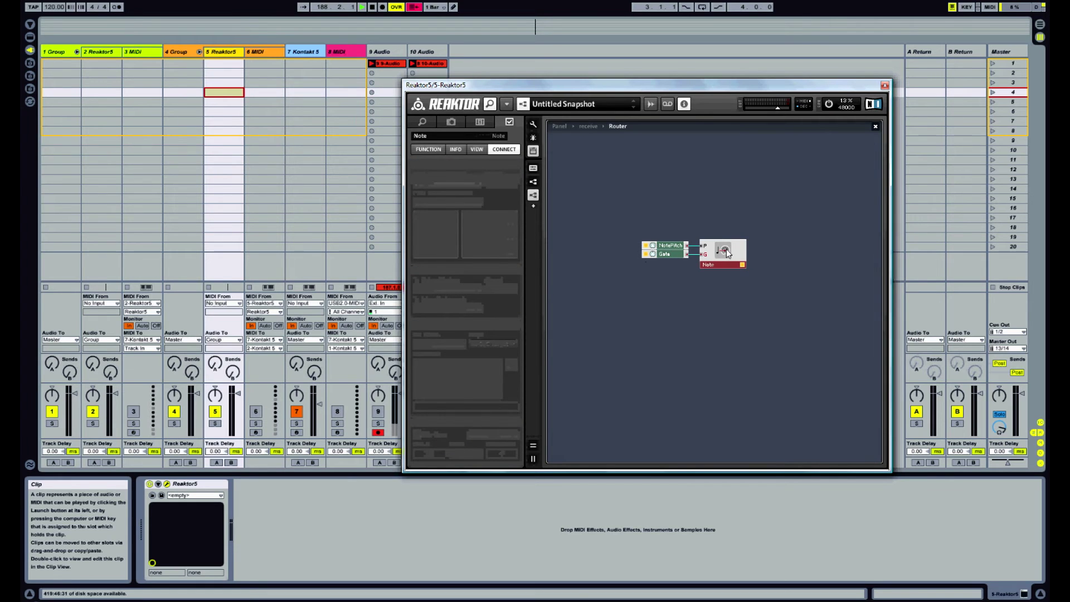
{"action": "left_click", "coordinate": [590, 126]}
{"action": "left_click", "coordinate": [563, 126]}
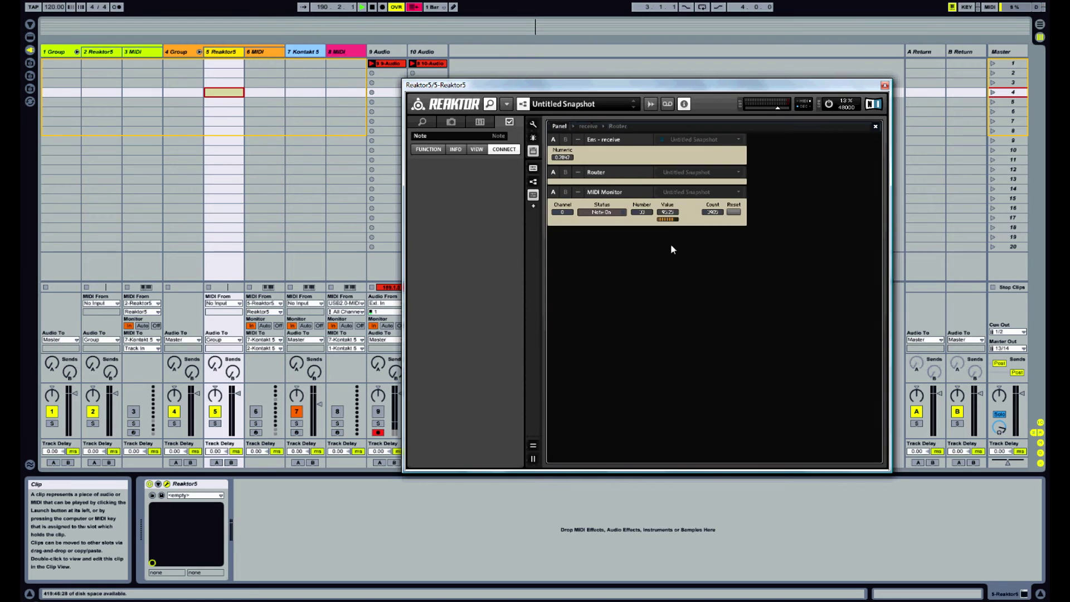
{"action": "left_click", "coordinate": [613, 175]}
{"action": "left_click", "coordinate": [509, 237]}
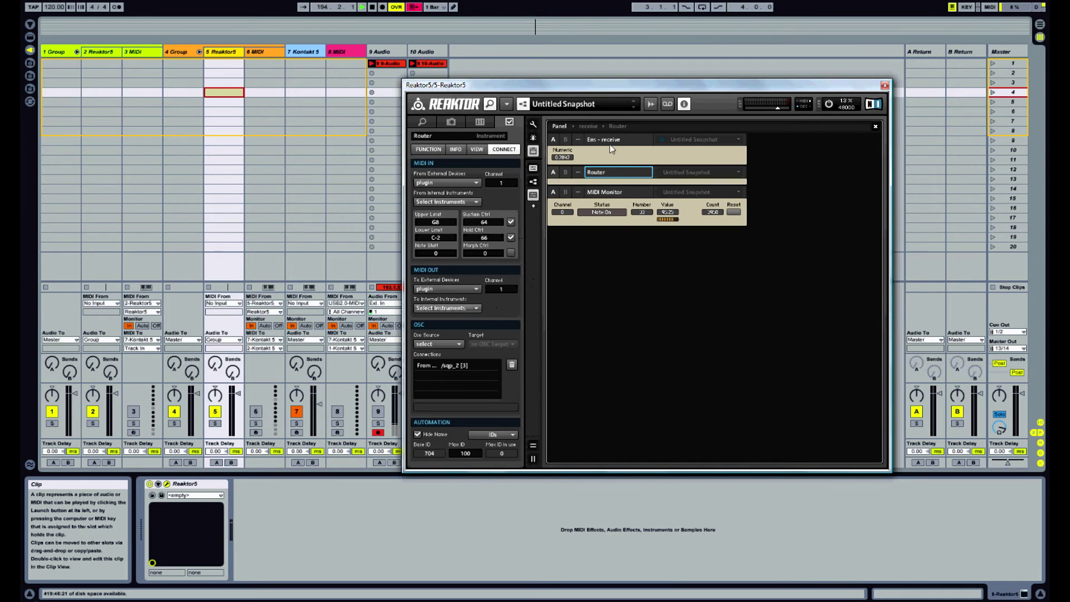
{"action": "left_click", "coordinate": [468, 289]}
Leave the Router's MIDI output unchanged and close Reaktor by selecting the 6 MIDI track.
{"action": "left_click", "coordinate": [505, 305]}
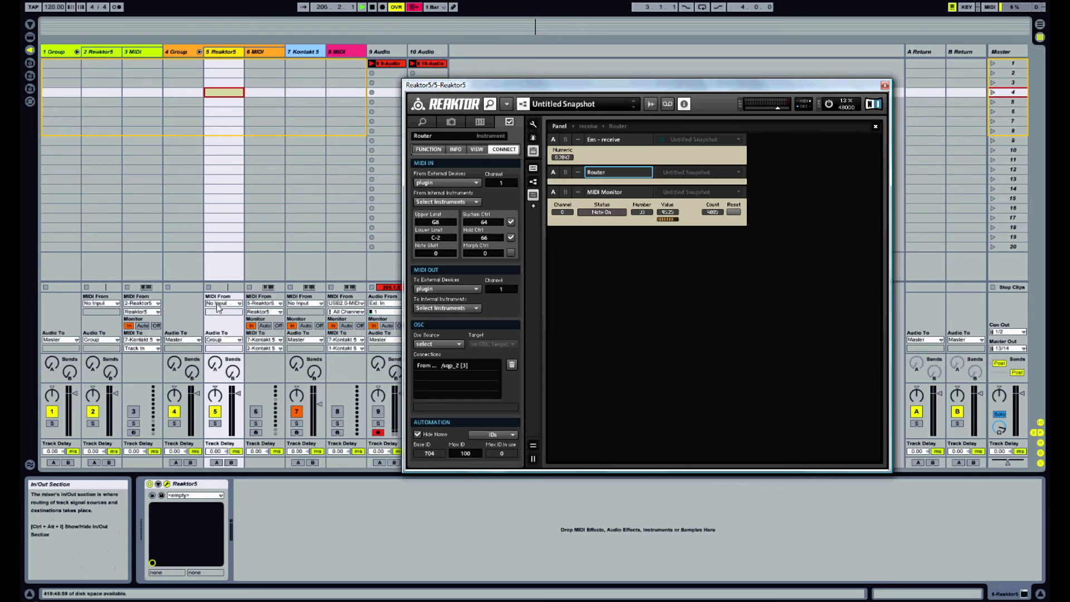
{"action": "left_click", "coordinate": [270, 53]}
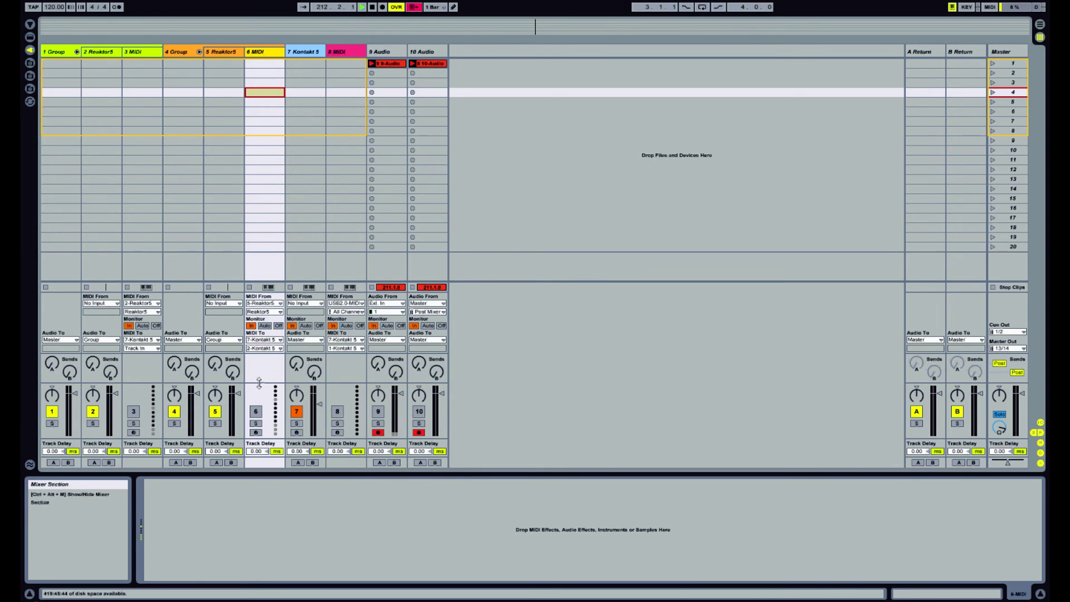
Switch on the Track Activators of the 6 MIDI and 3 MIDI tracks.
{"action": "left_click", "coordinate": [256, 412]}
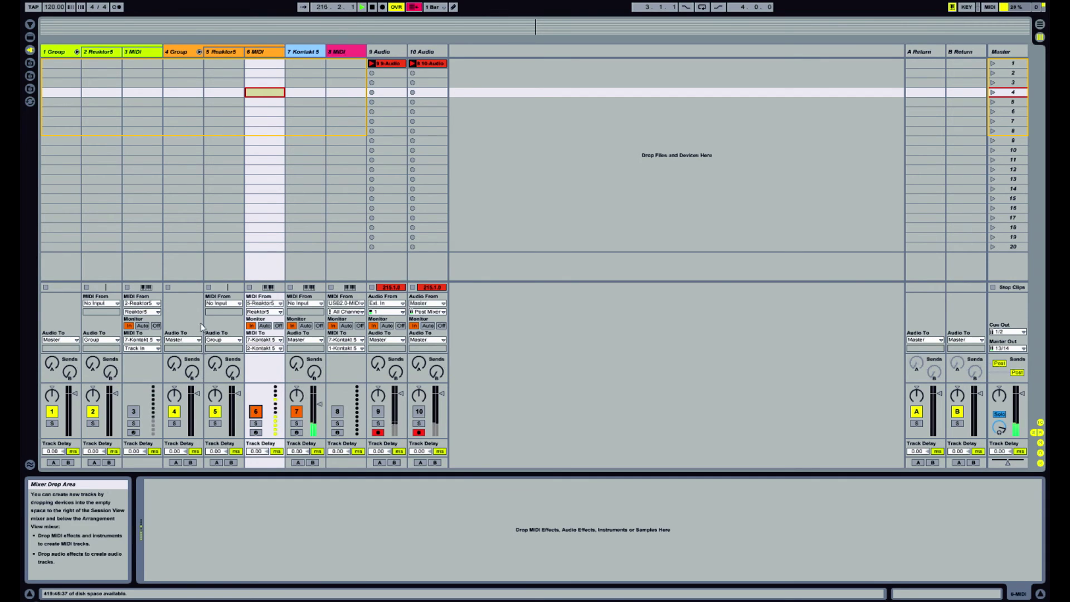
{"action": "left_click", "coordinate": [134, 411]}
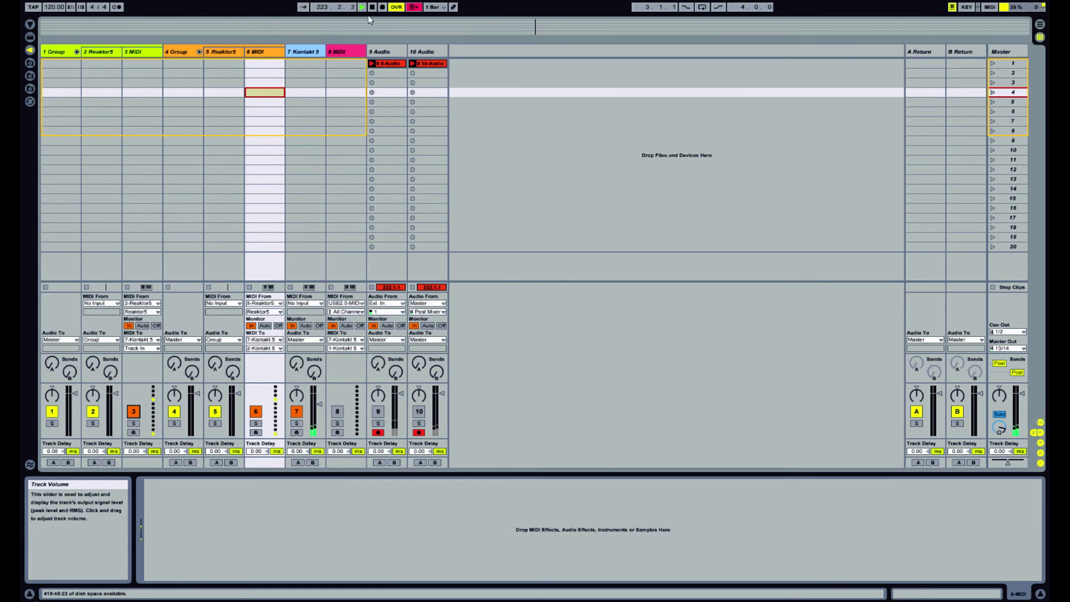
Confirm Kontakt's Session Kit - Lite listens on channel 2, then reopen track 2's Reaktor 5 window.
{"action": "left_click", "coordinate": [305, 92]}
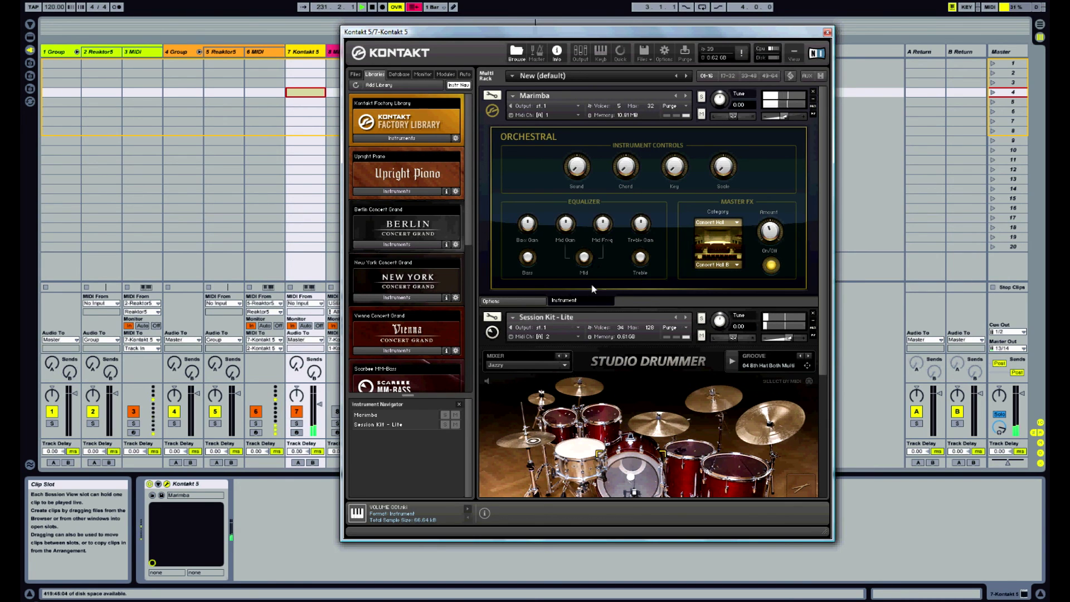
{"action": "left_click", "coordinate": [102, 51]}
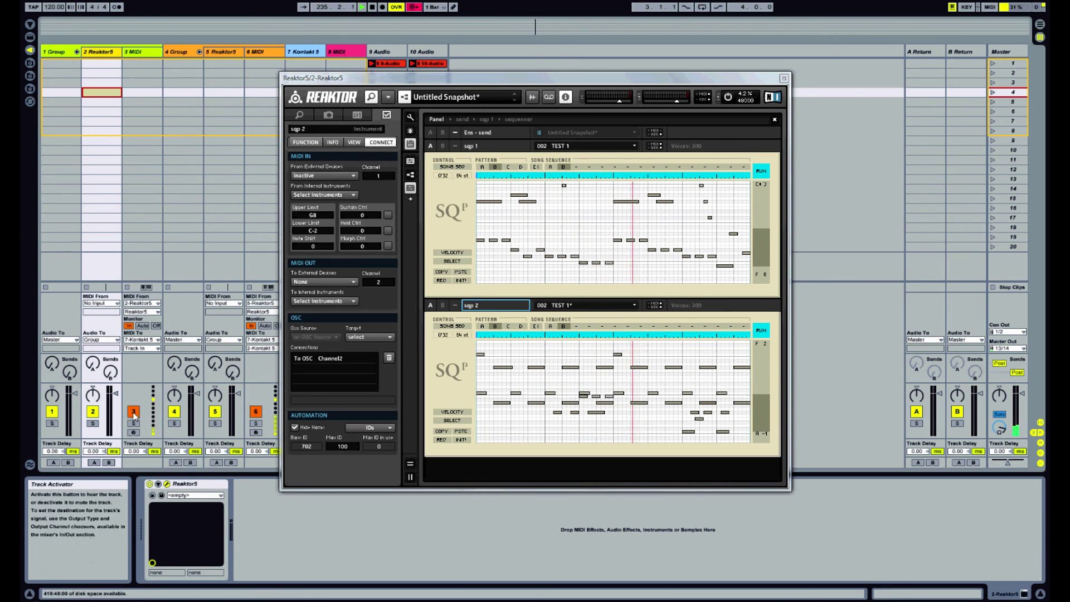
{"action": "left_click_drag", "start_coordinate": [438, 82], "coordinate": [508, 88]}
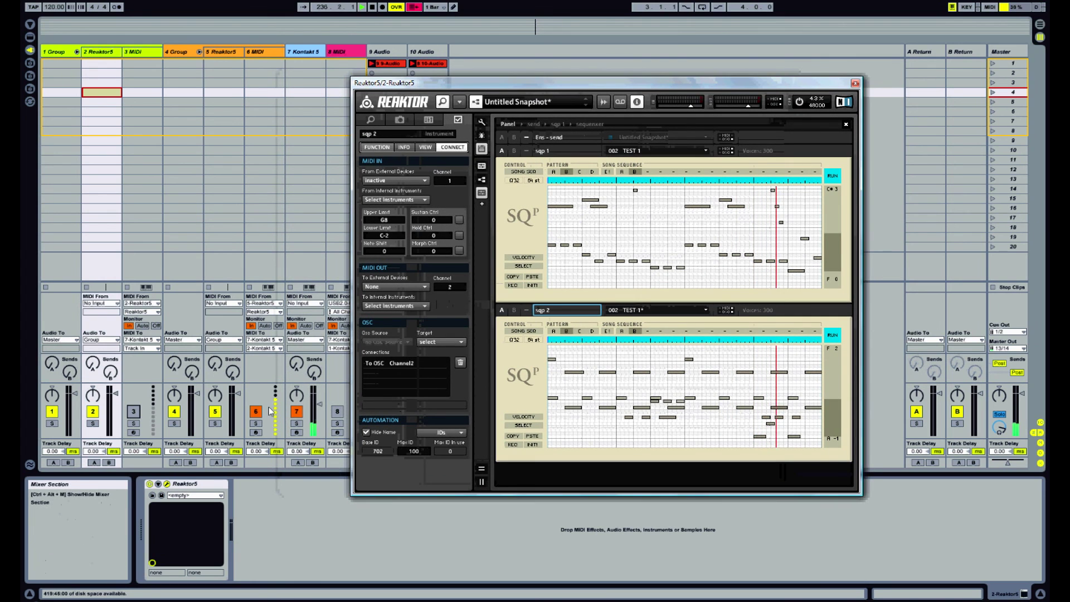
{"action": "left_click_drag", "start_coordinate": [446, 82], "coordinate": [411, 85]}
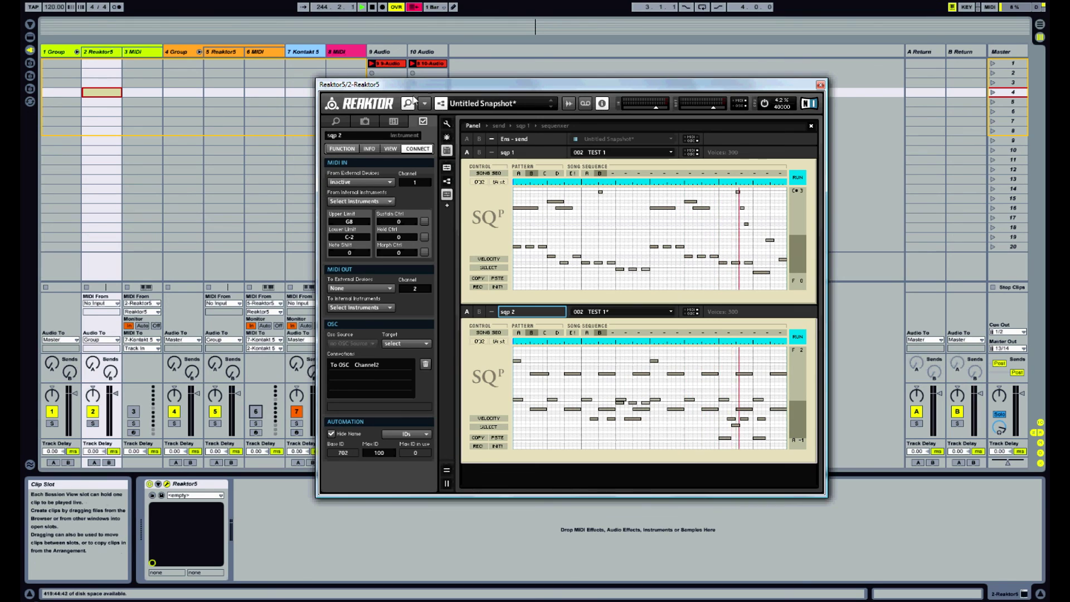
{"action": "left_click_drag", "start_coordinate": [423, 86], "coordinate": [559, 60]}
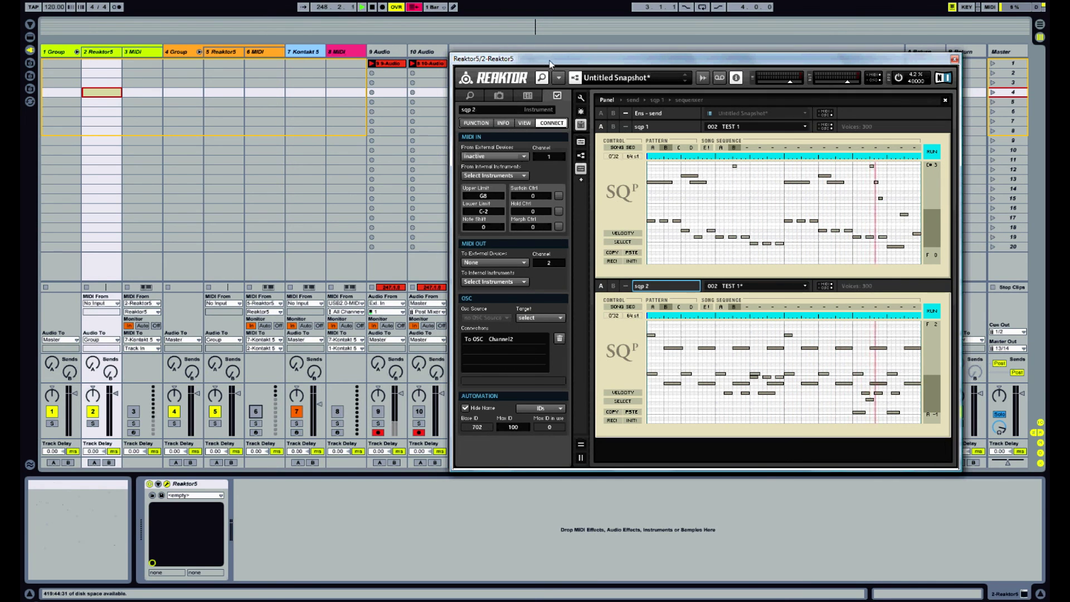
{"action": "left_click_drag", "start_coordinate": [550, 63], "coordinate": [538, 75]}
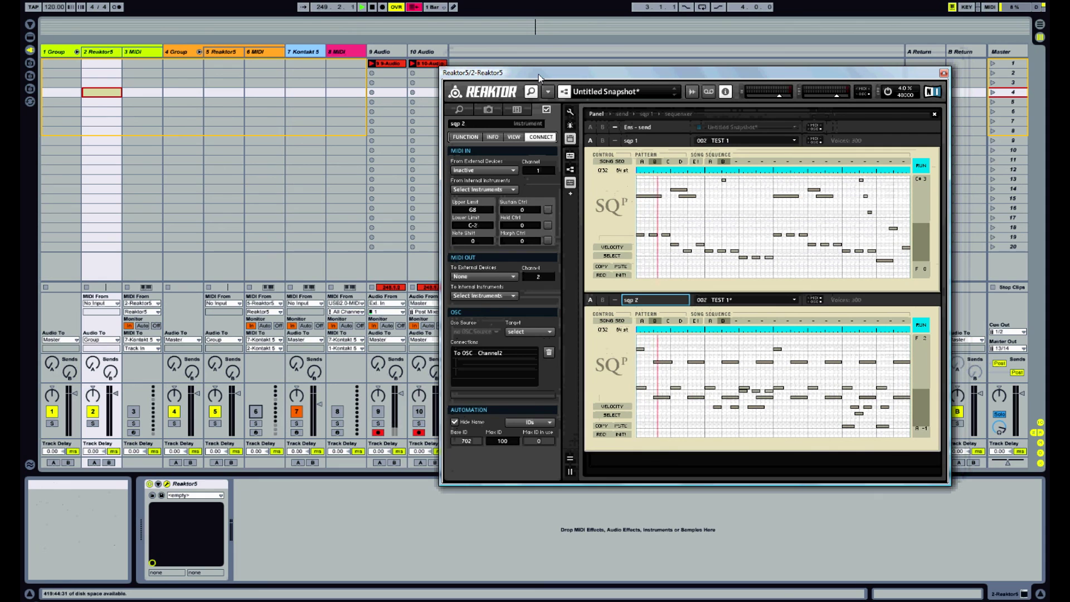